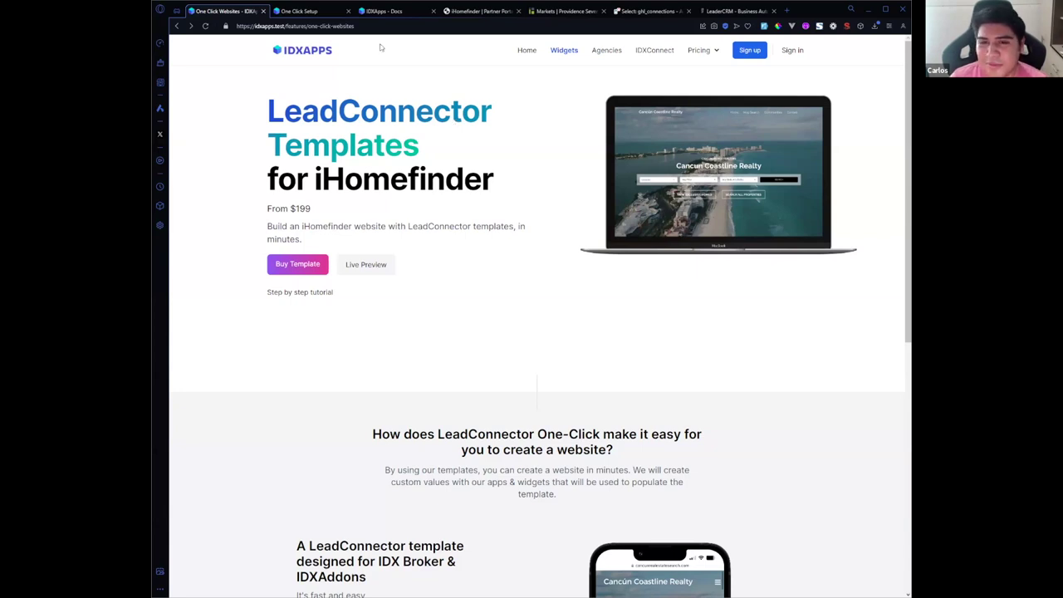
Step: From the IDXApps Home dashboard's Apps list, open the LeadConnector - One Click Website app
click(309, 11)
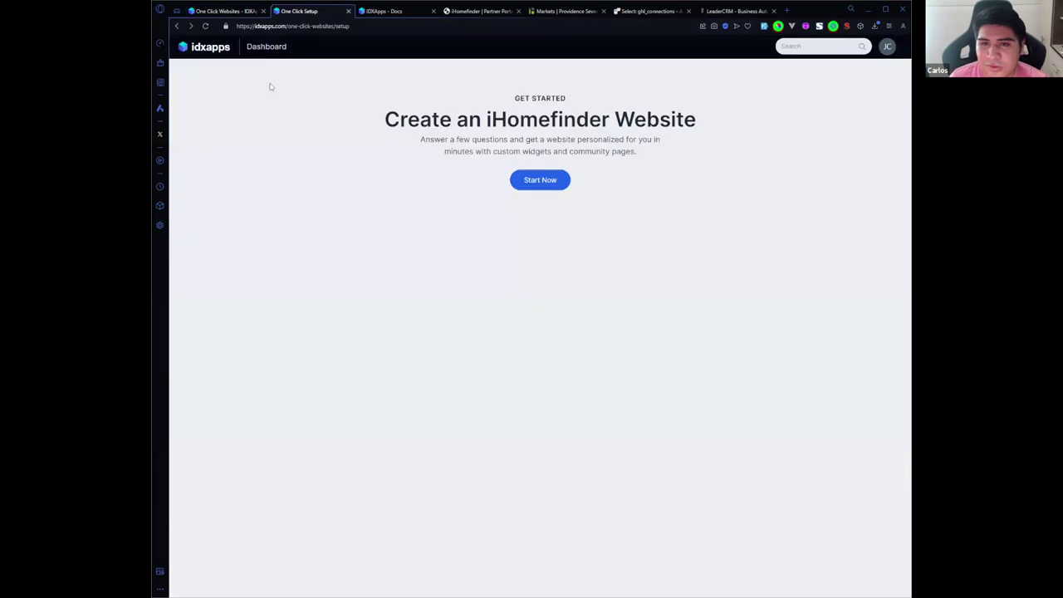
click(382, 11)
click(309, 10)
click(204, 46)
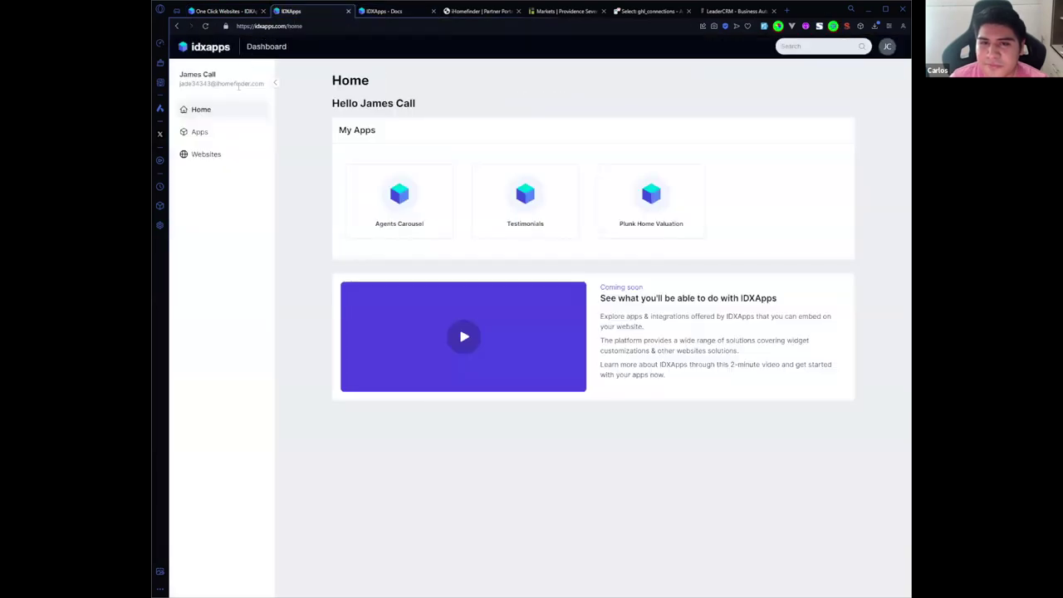
click(223, 131)
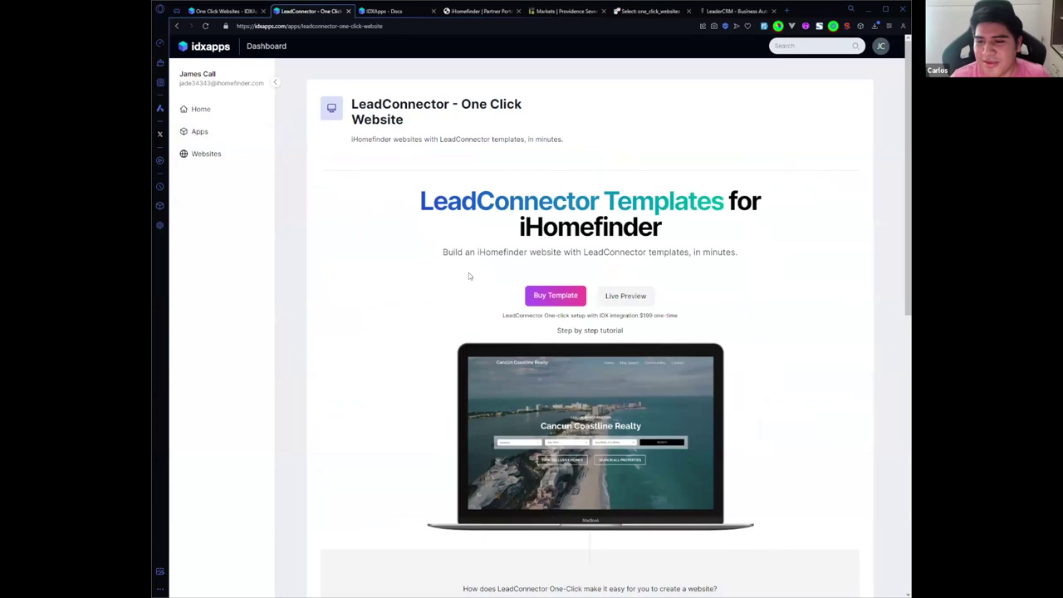
Step: Load the /one-click-websites/setup page by pasting that path into the address bar
scroll(582, 250, down, 1)
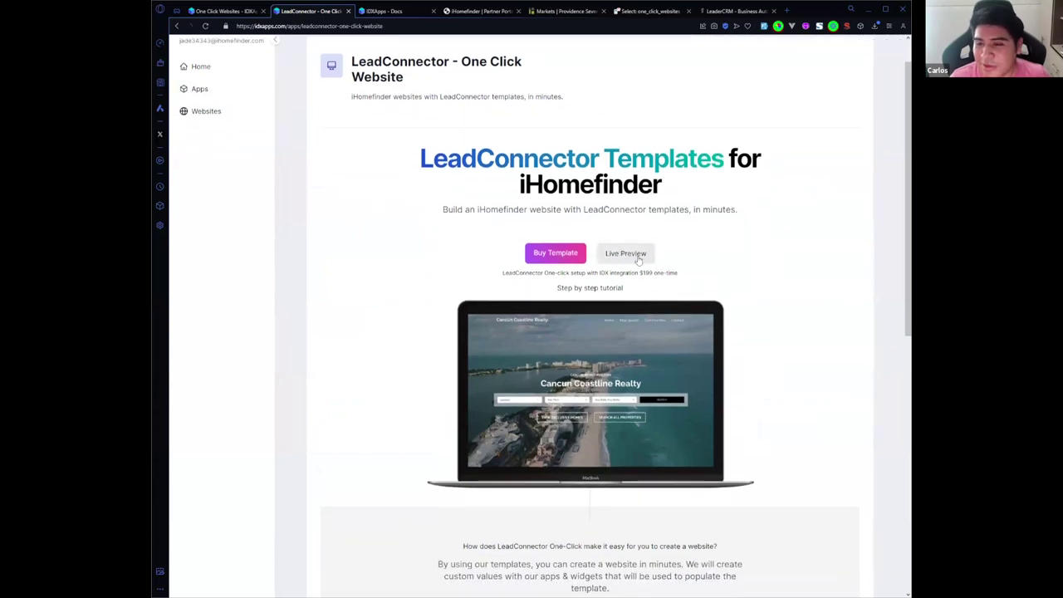
scroll(564, 260, down, 10)
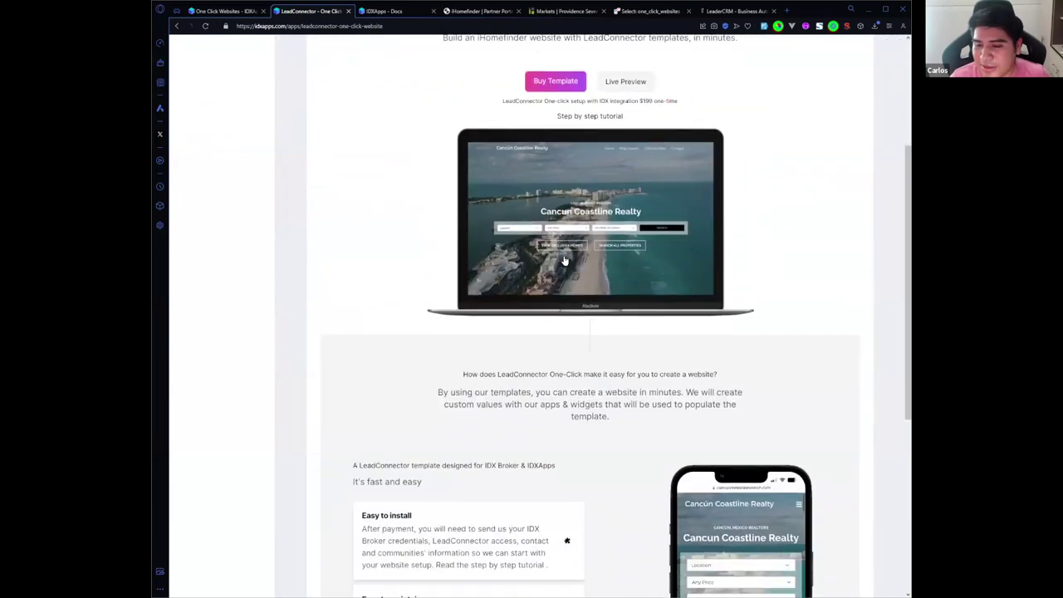
scroll(487, 179, up, 11)
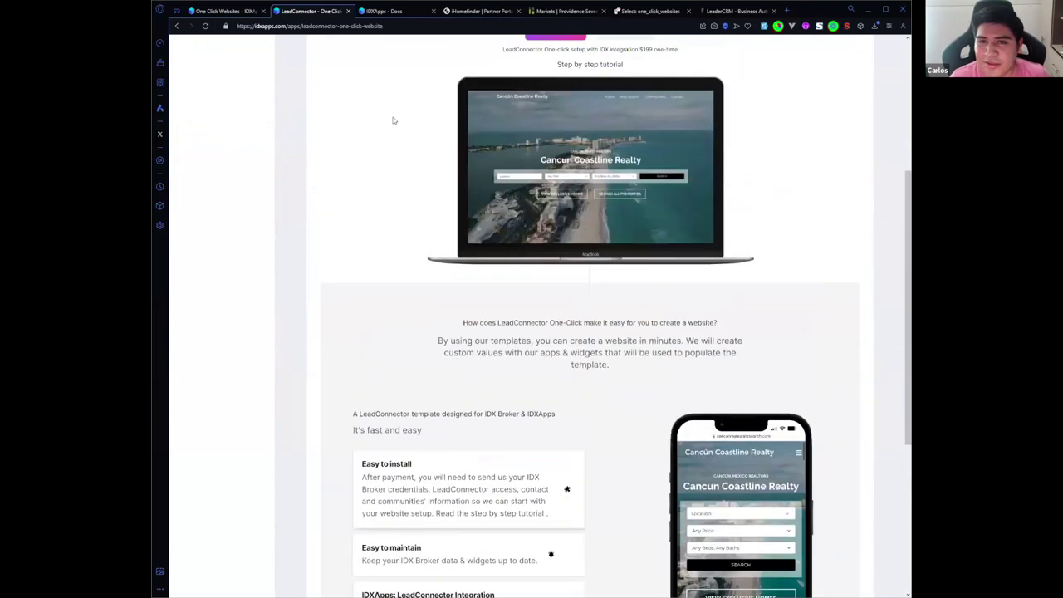
drag(383, 26, 290, 31)
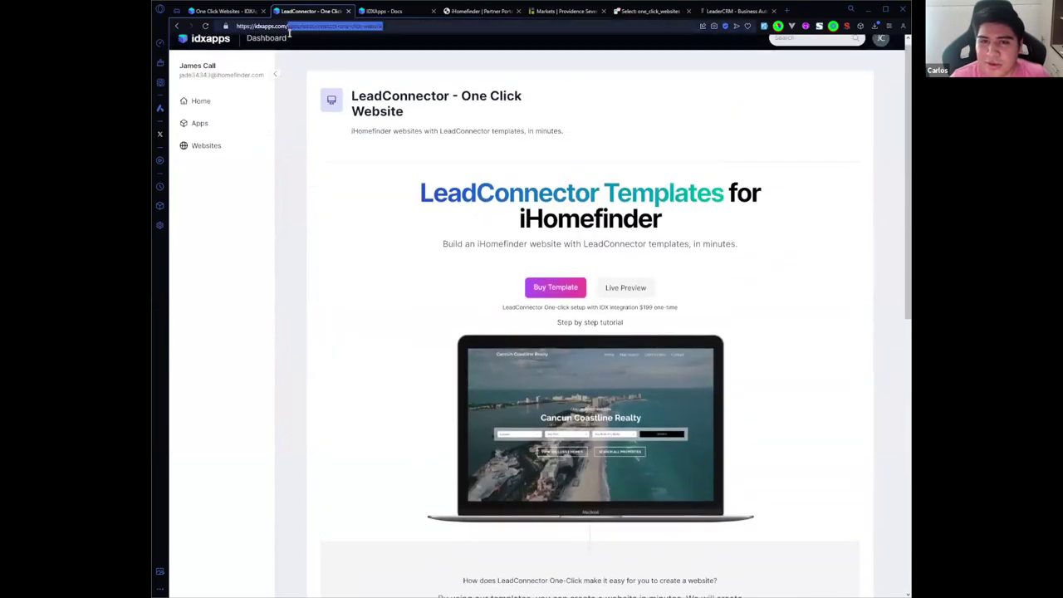
text(one-click-websites/setup)
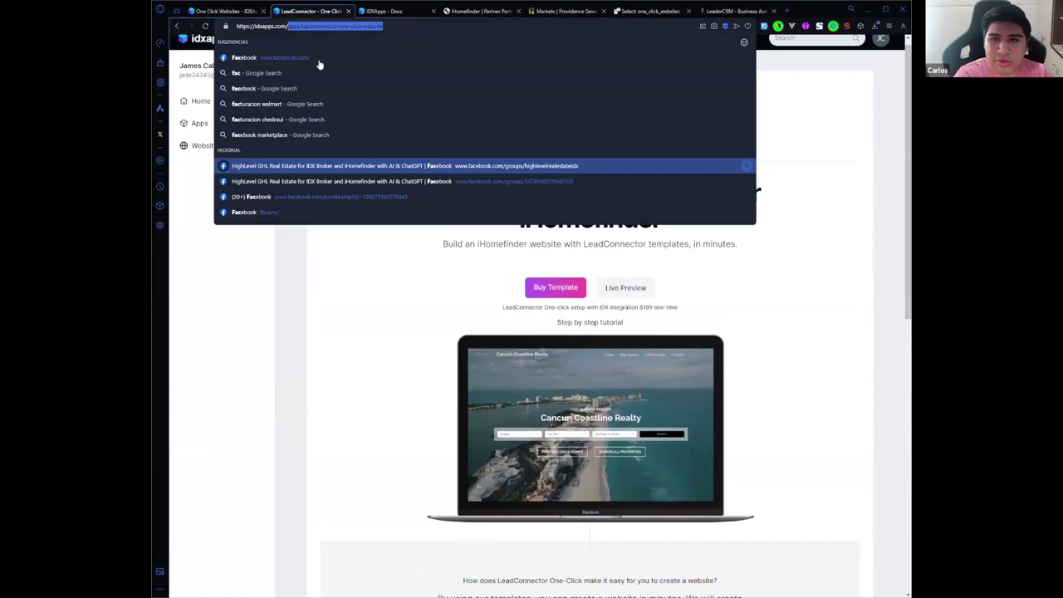
key(Return)
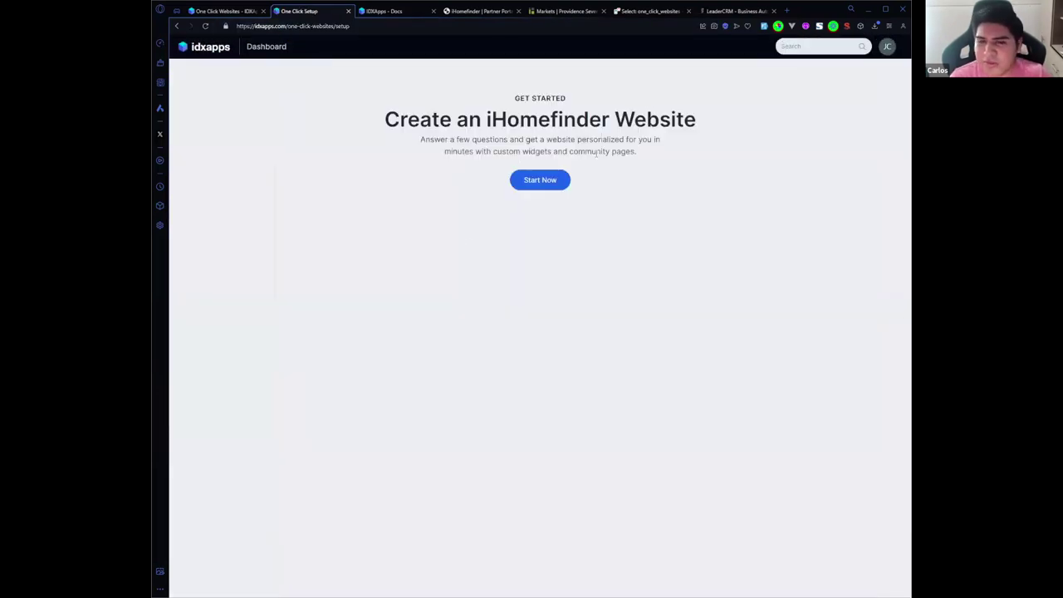
Step: Start the wizard with the Gold template and title the website 'Colton Properties'
click(537, 183)
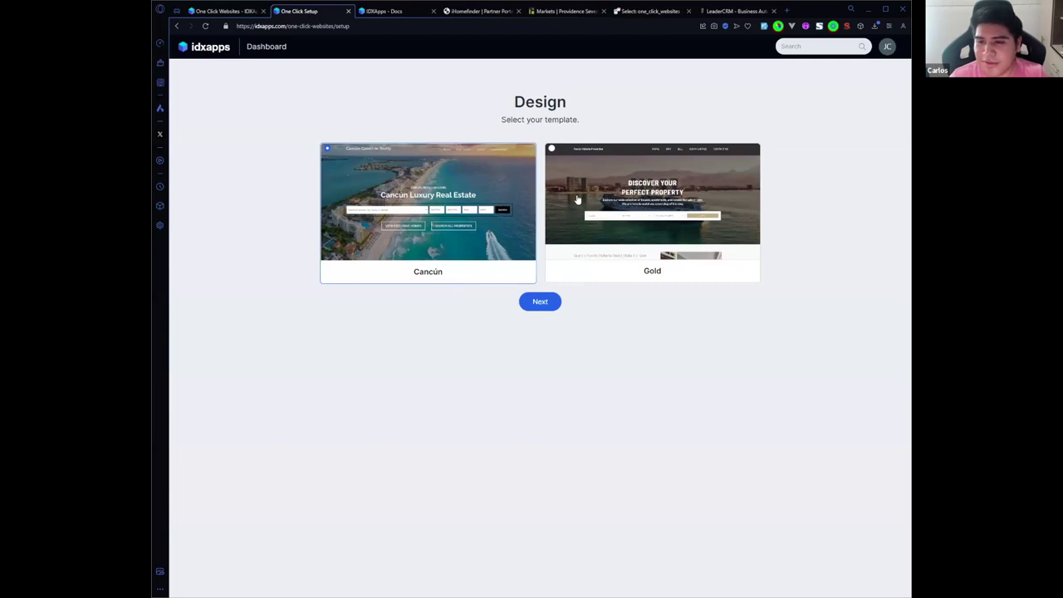
click(617, 176)
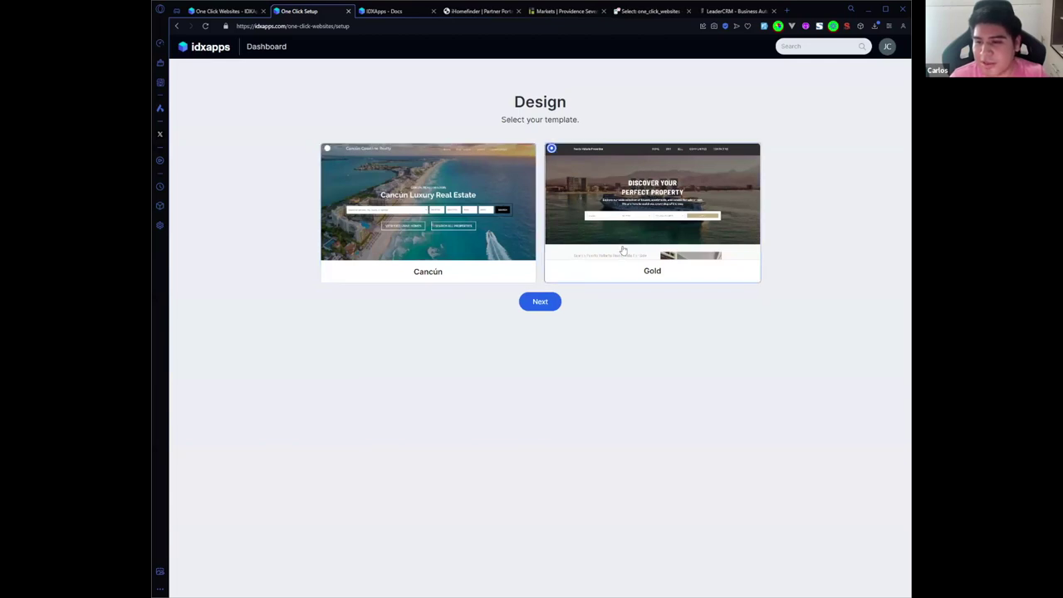
click(540, 302)
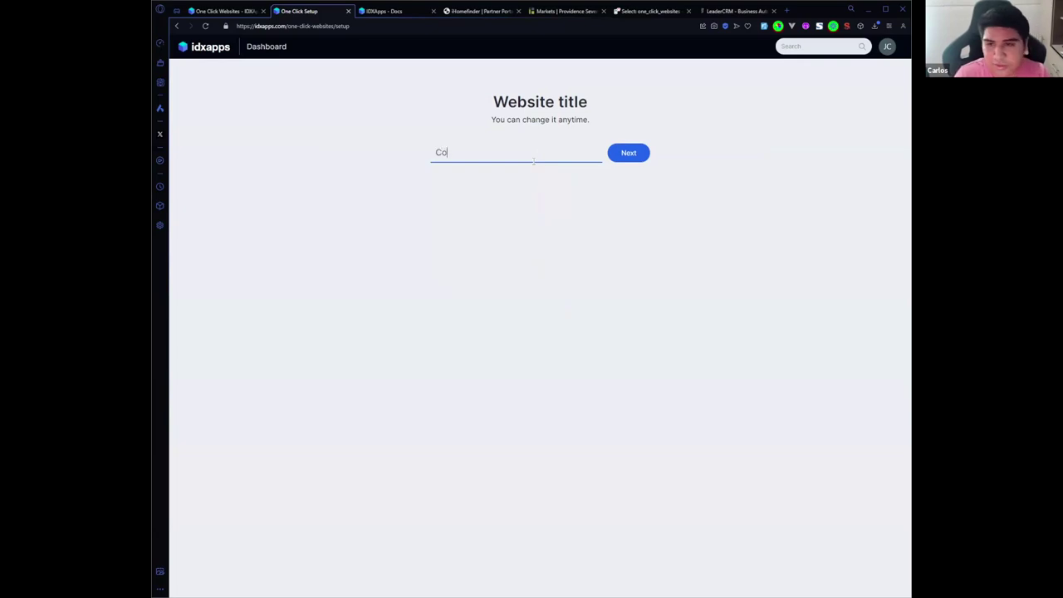
text(Colton Properties)
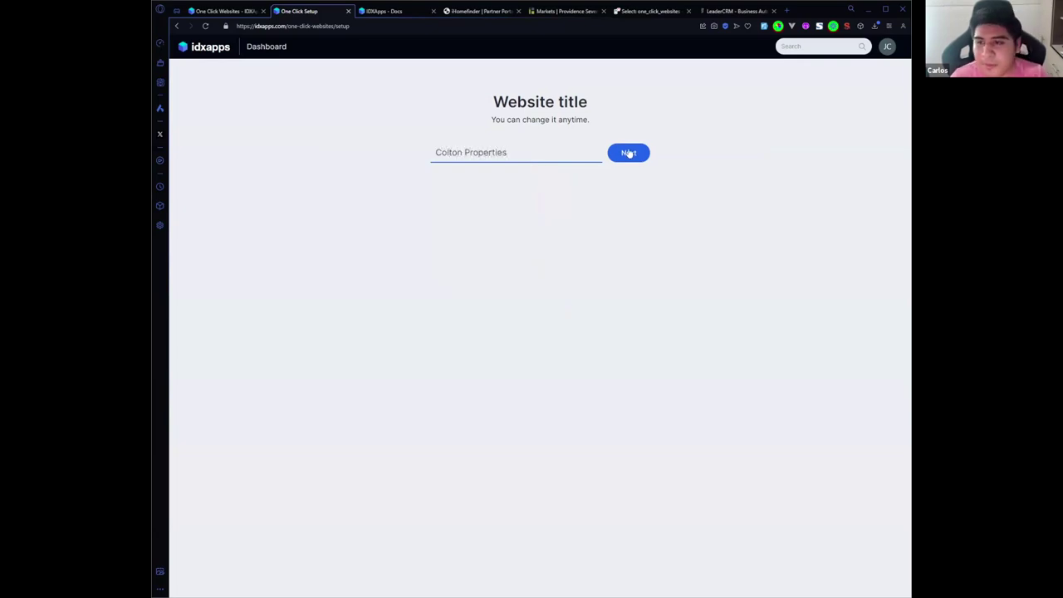
click(628, 152)
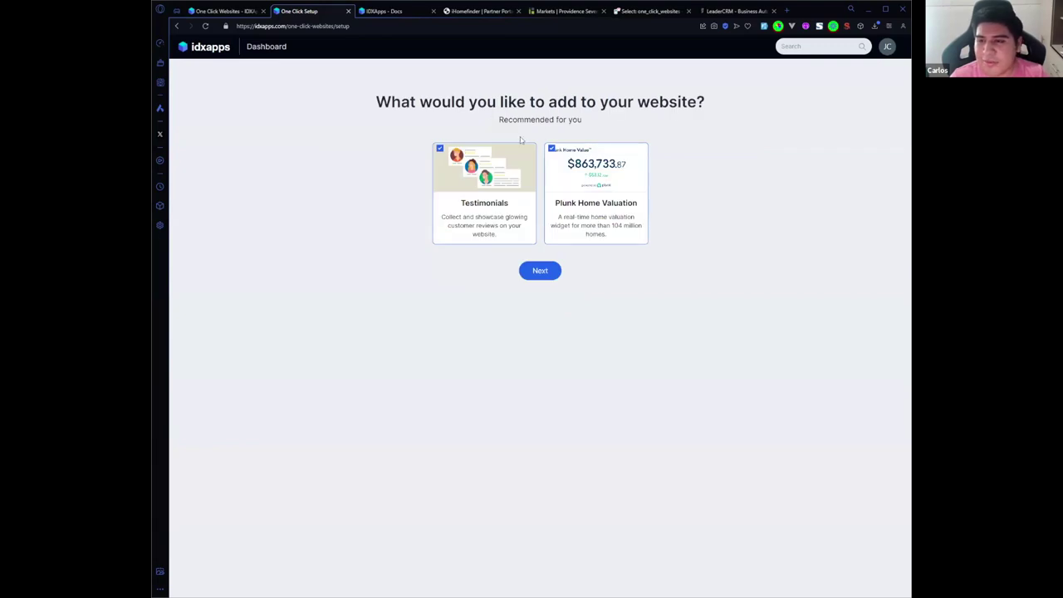
Step: Keep the Testimonials and Plunk Home Valuation add-ons and submit a notification phone number
click(538, 273)
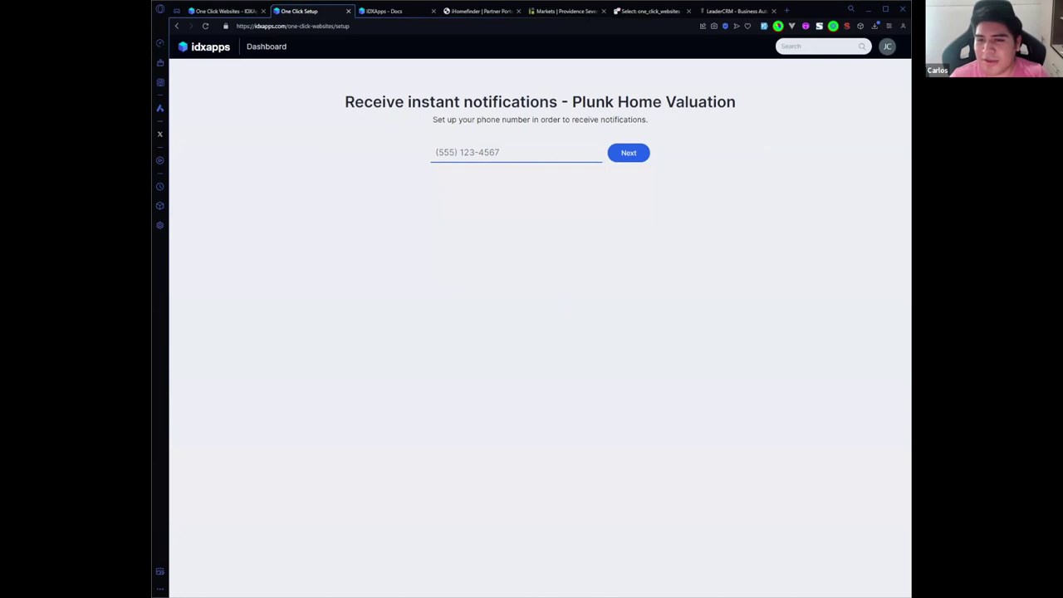
key(ctrl+v)
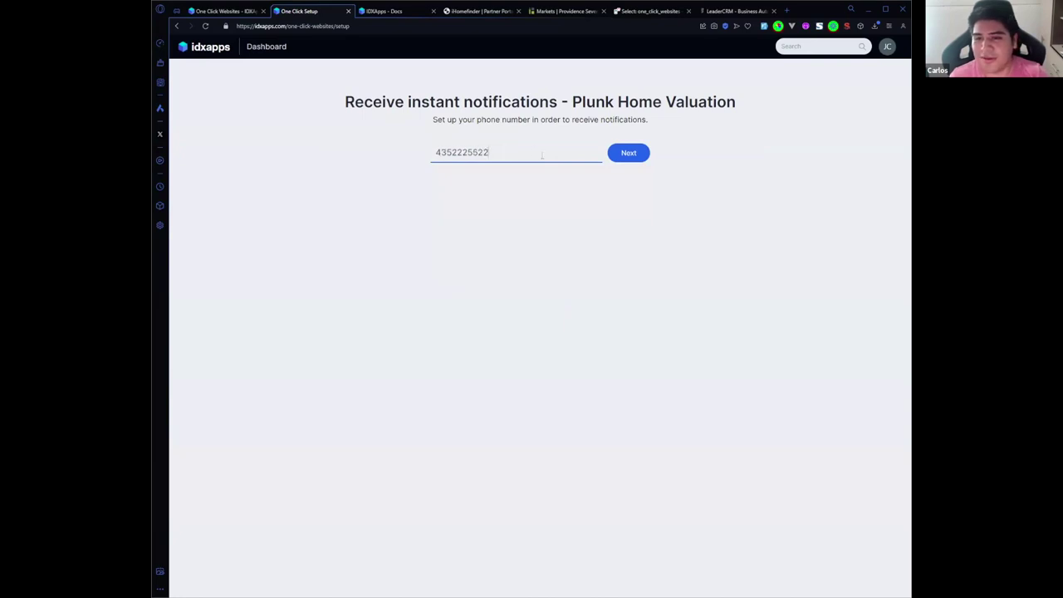
click(629, 155)
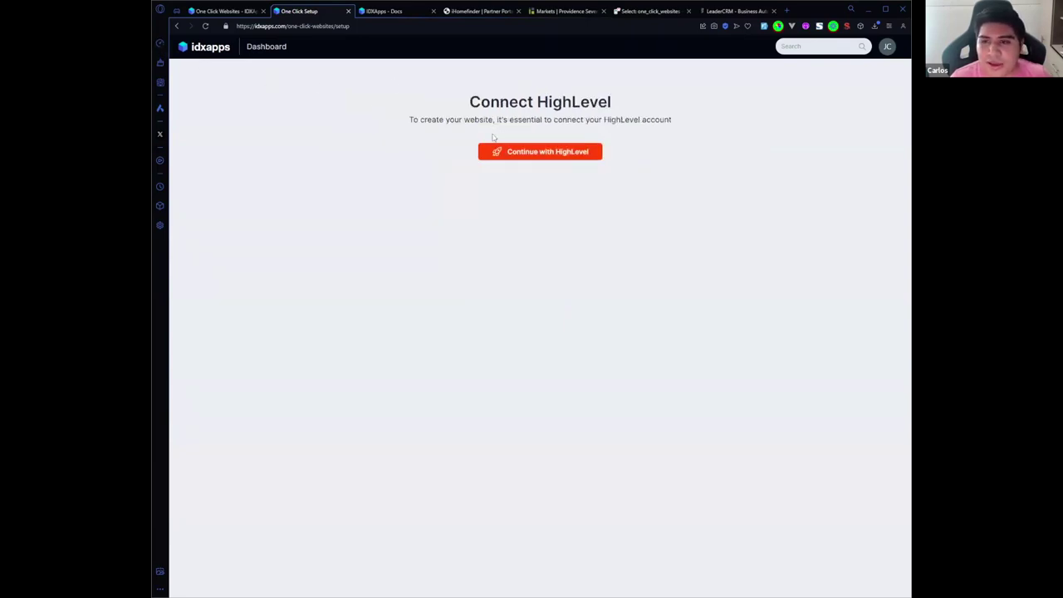
Step: Connect HighLevel by searching 'we' and authorizing the Webinar sub-account
click(553, 158)
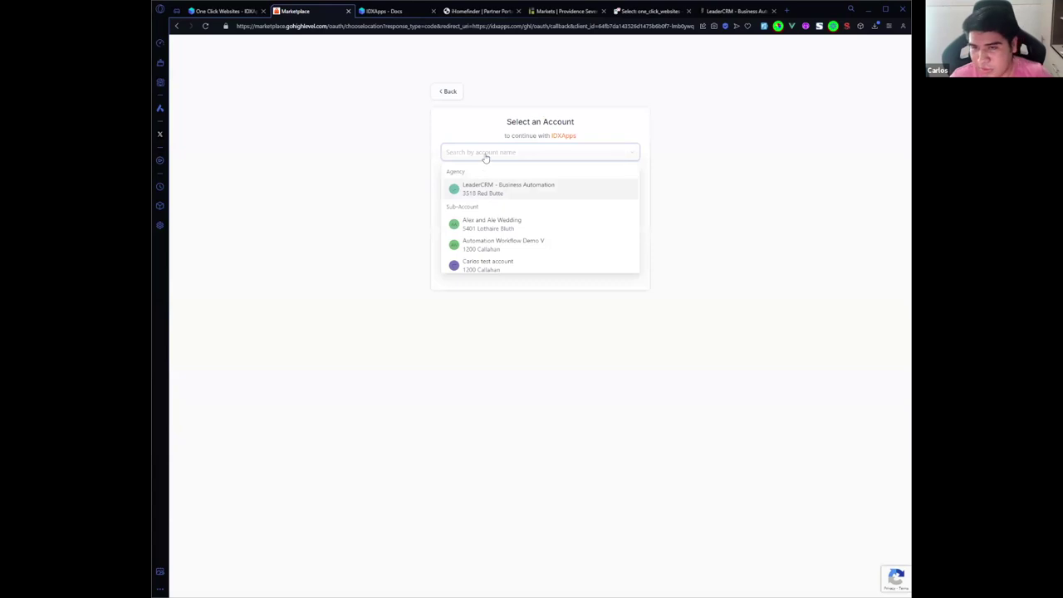
text(web)
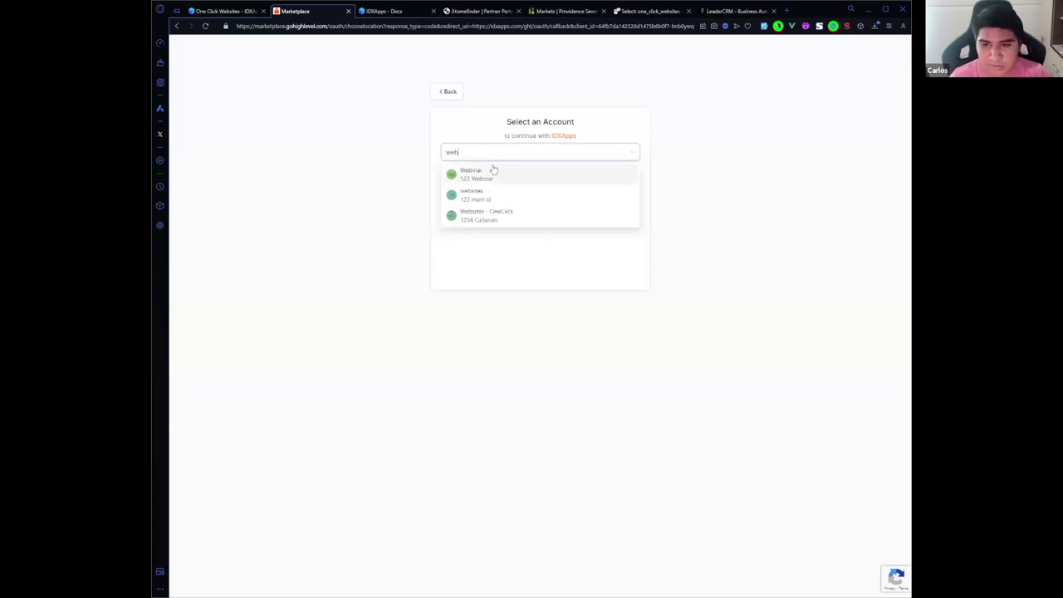
click(533, 180)
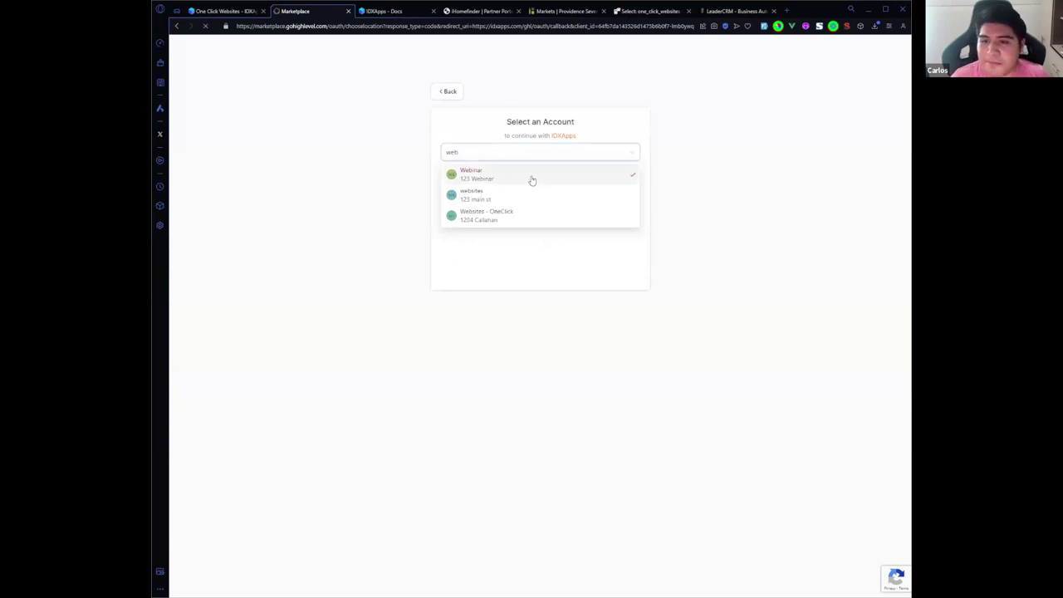
click(581, 152)
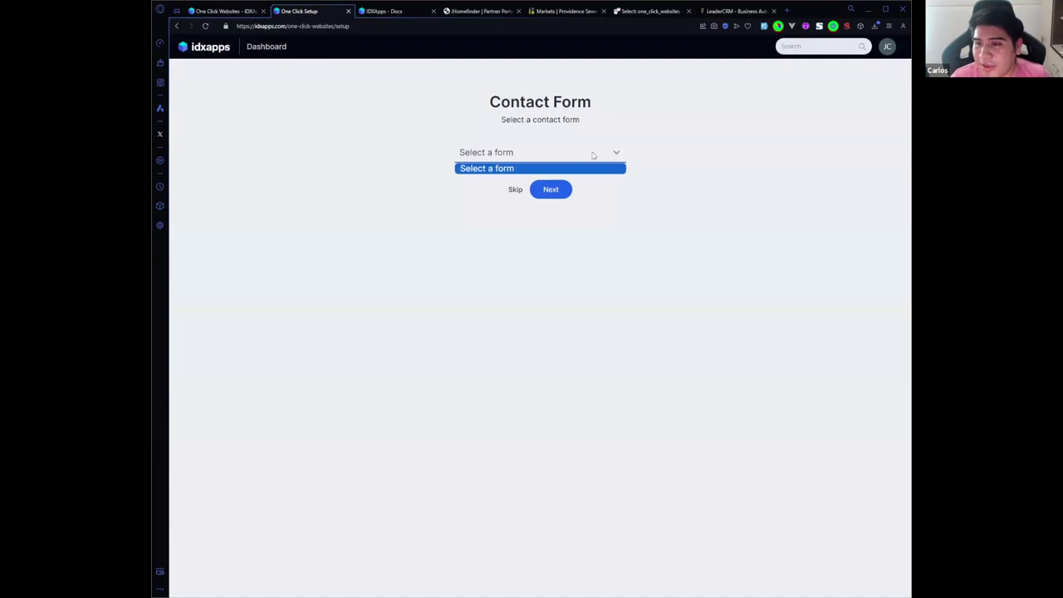
Step: Skip the contact form and choose the red-house hero image
click(521, 169)
click(515, 190)
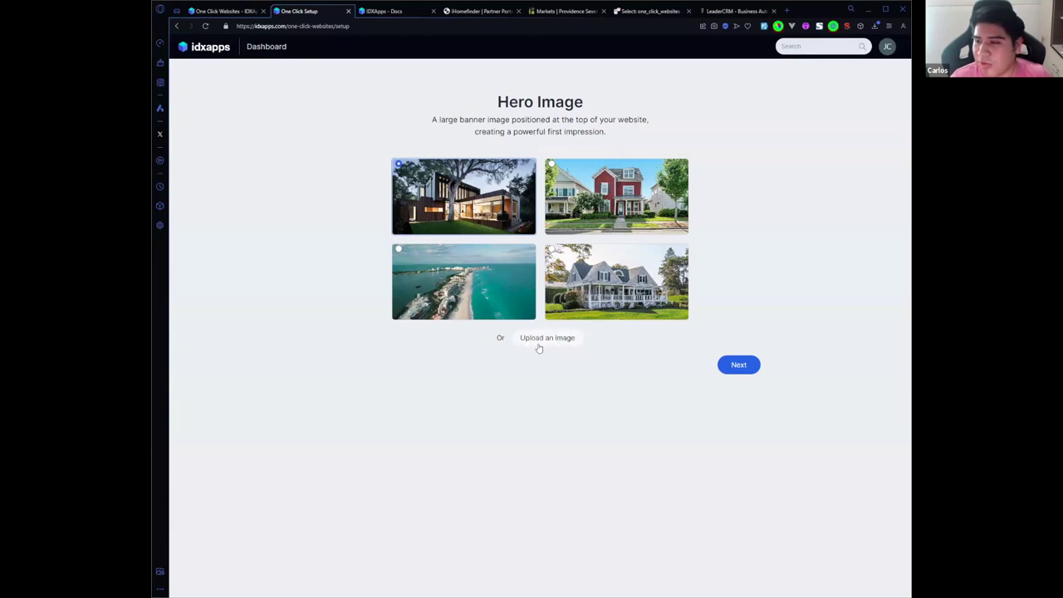
click(579, 202)
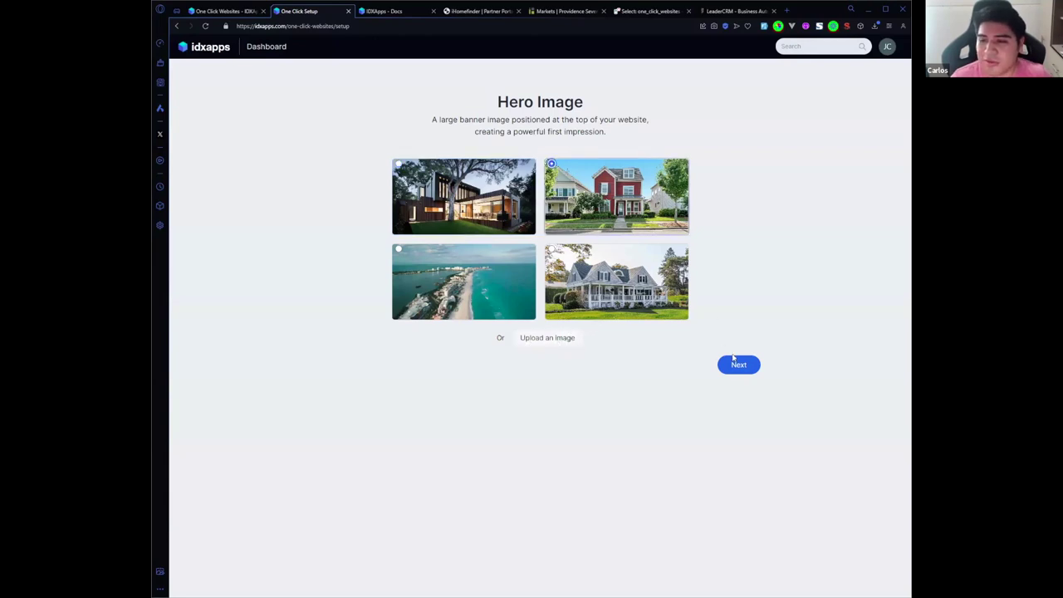
Step: Set Auburn as primary city and add Cameron Park and Citrus Heights as secondary cities
click(533, 154)
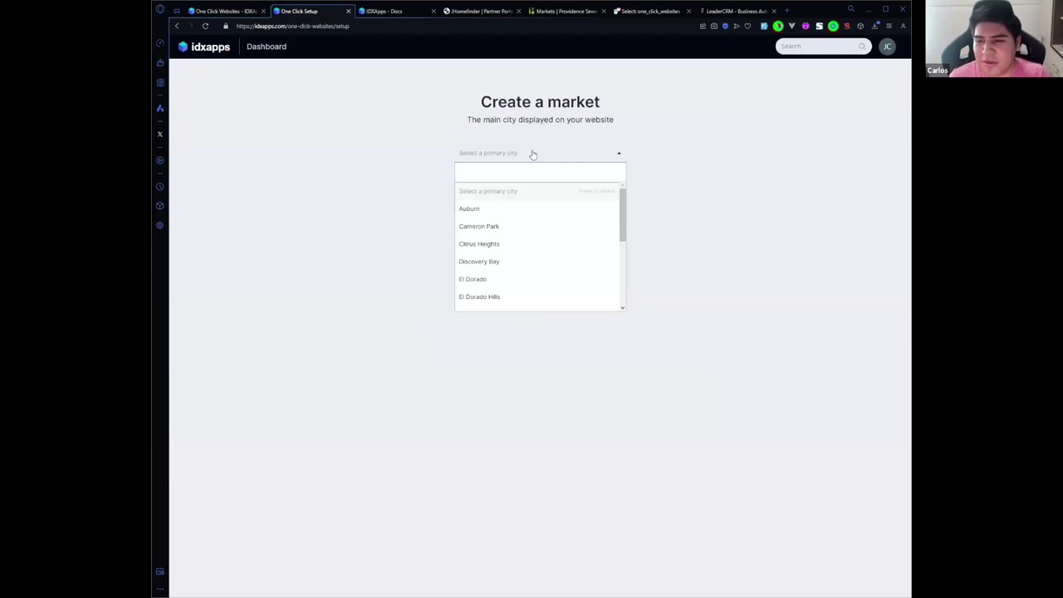
click(504, 210)
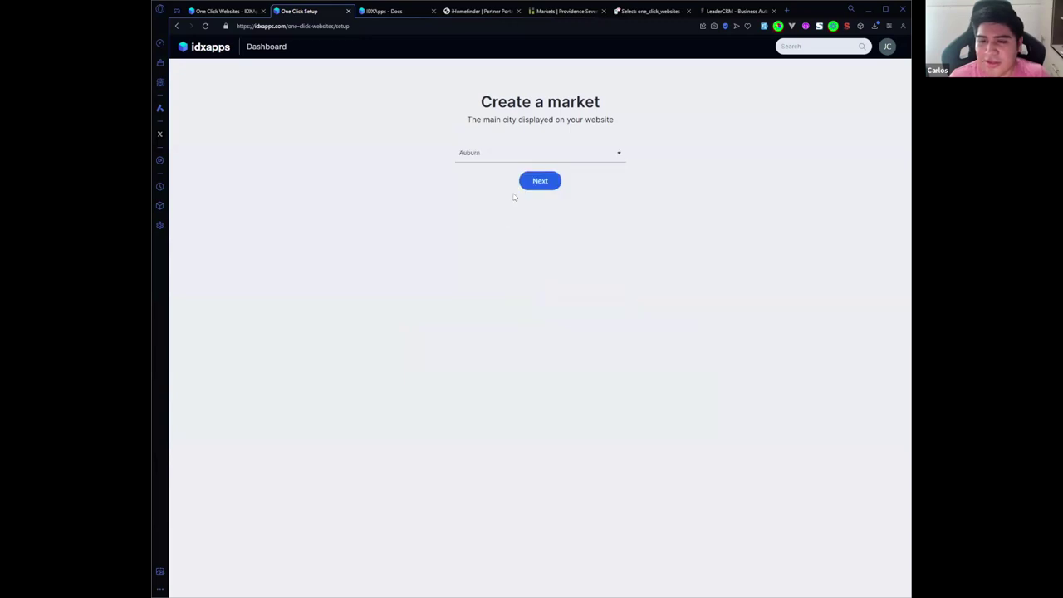
click(541, 182)
click(508, 154)
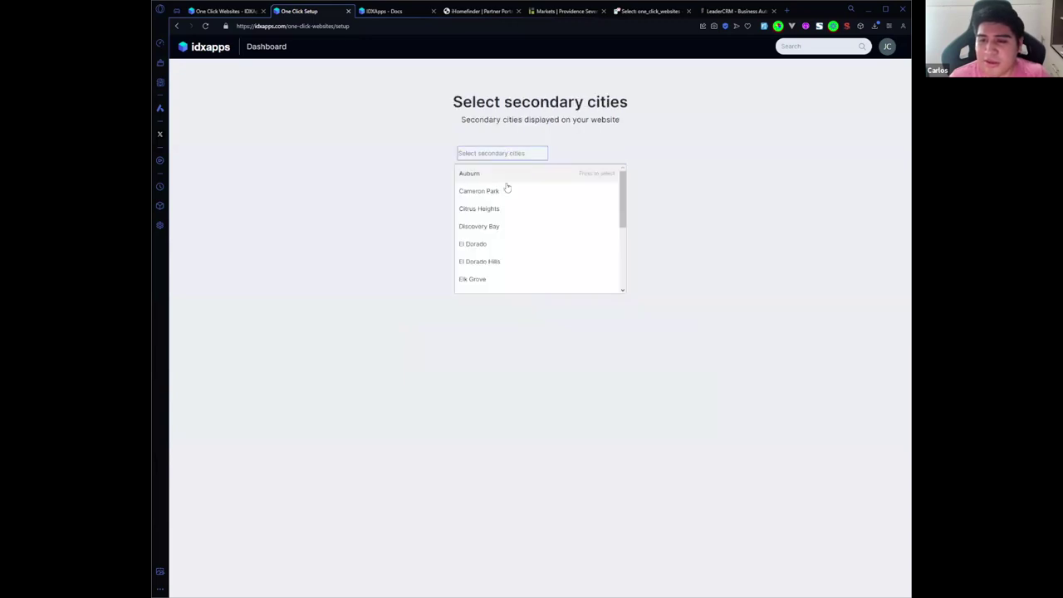
click(498, 191)
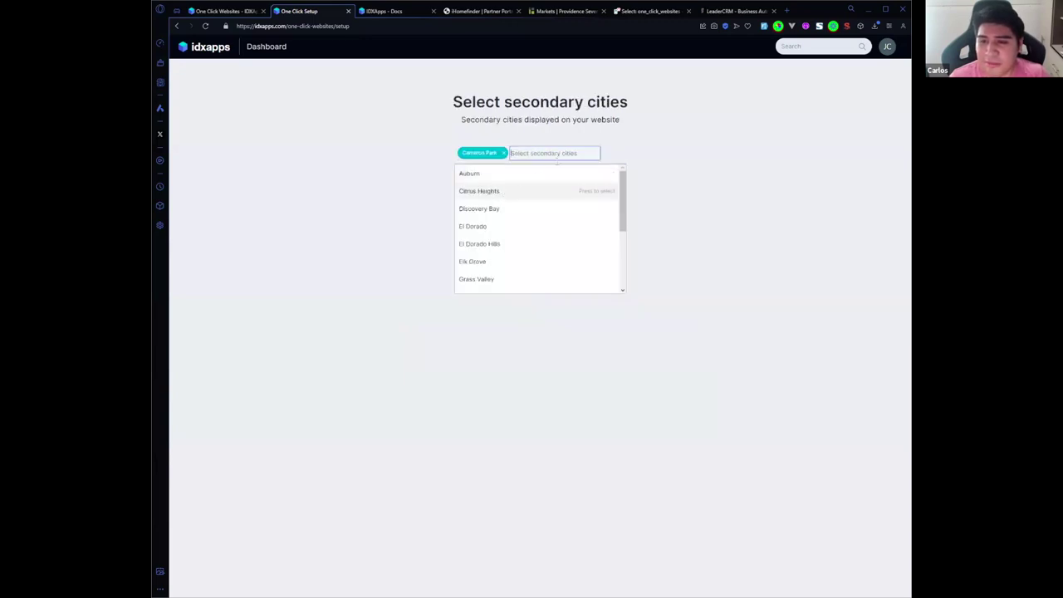
click(481, 192)
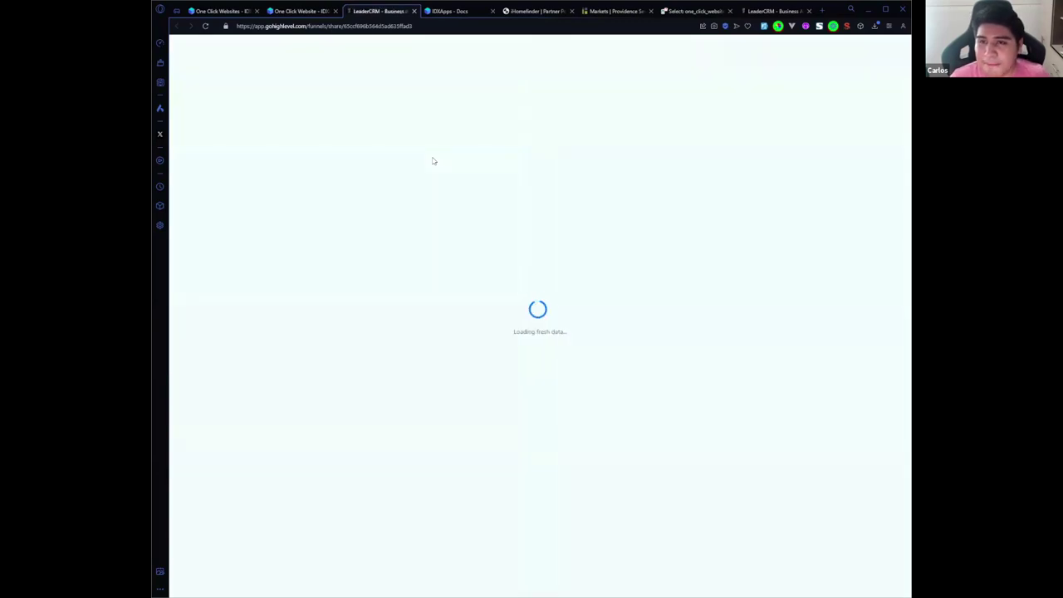
Step: Clone the shared website as 'Colton Properties' into the Webinar location
click(563, 83)
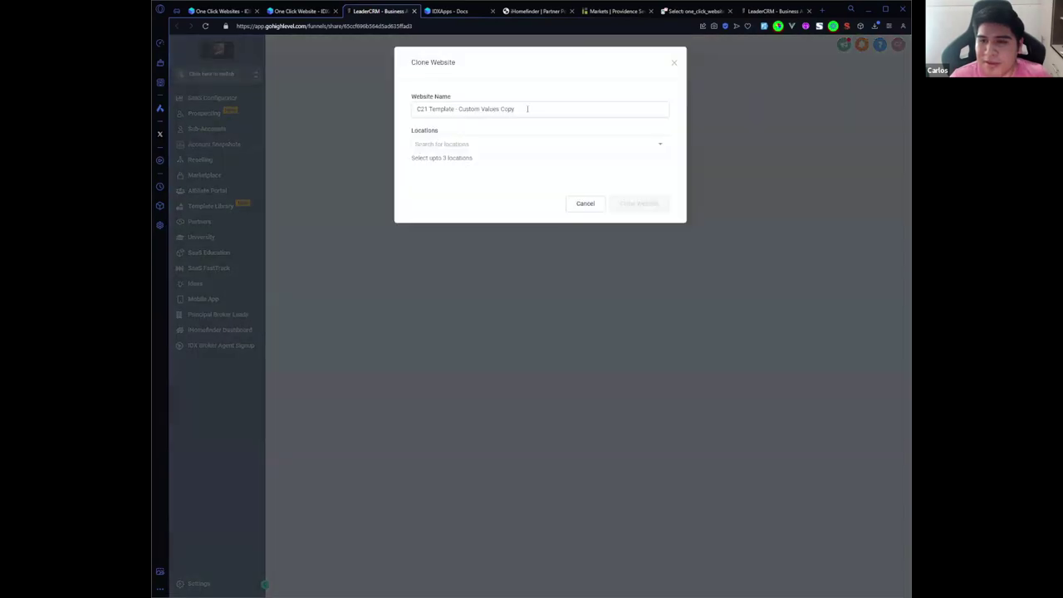
drag(527, 109, 410, 115)
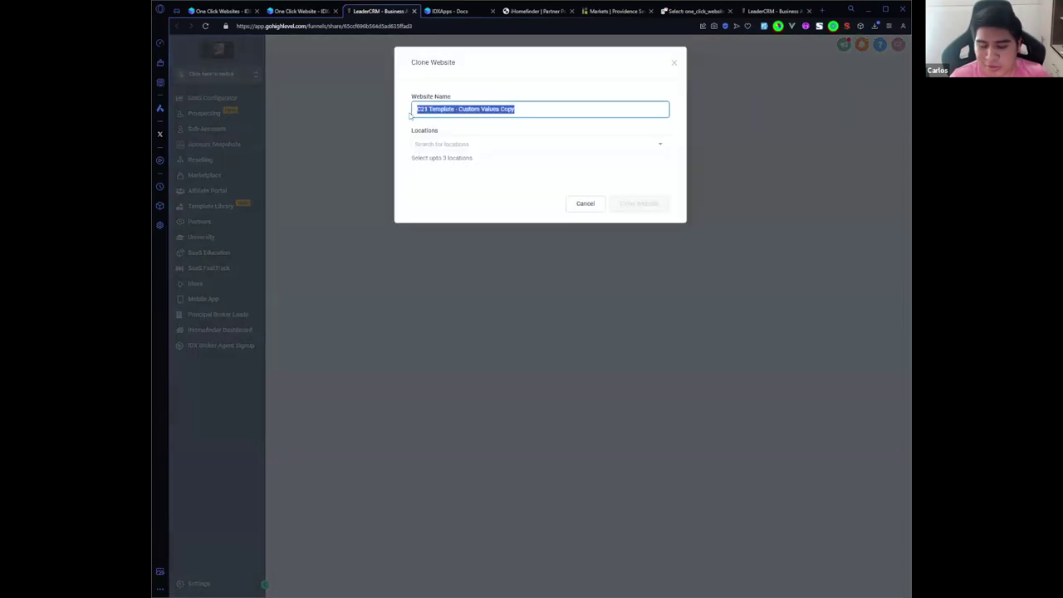
text(Colton Properties)
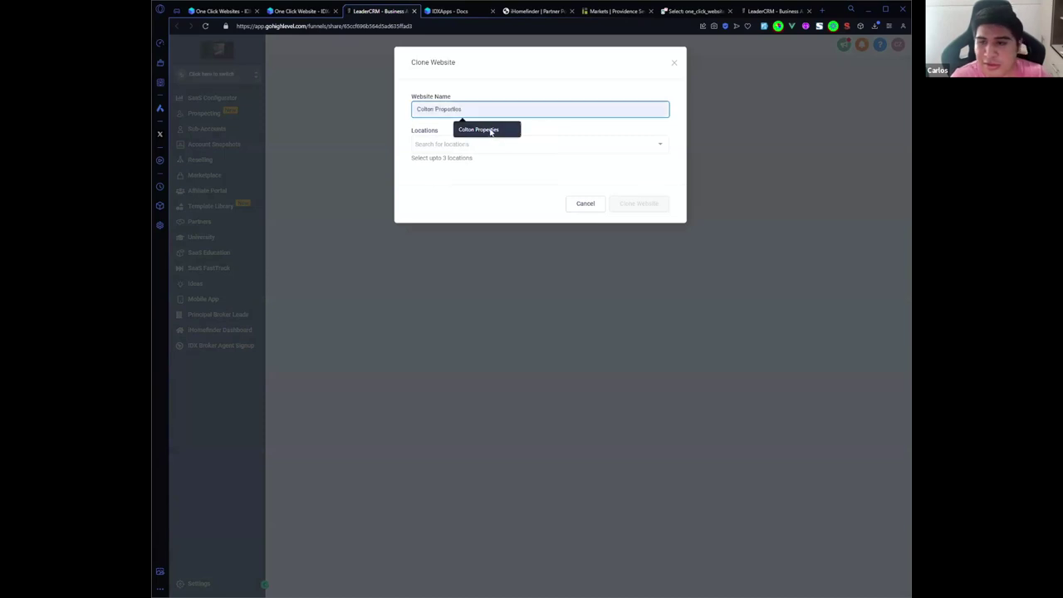
click(491, 131)
click(497, 140)
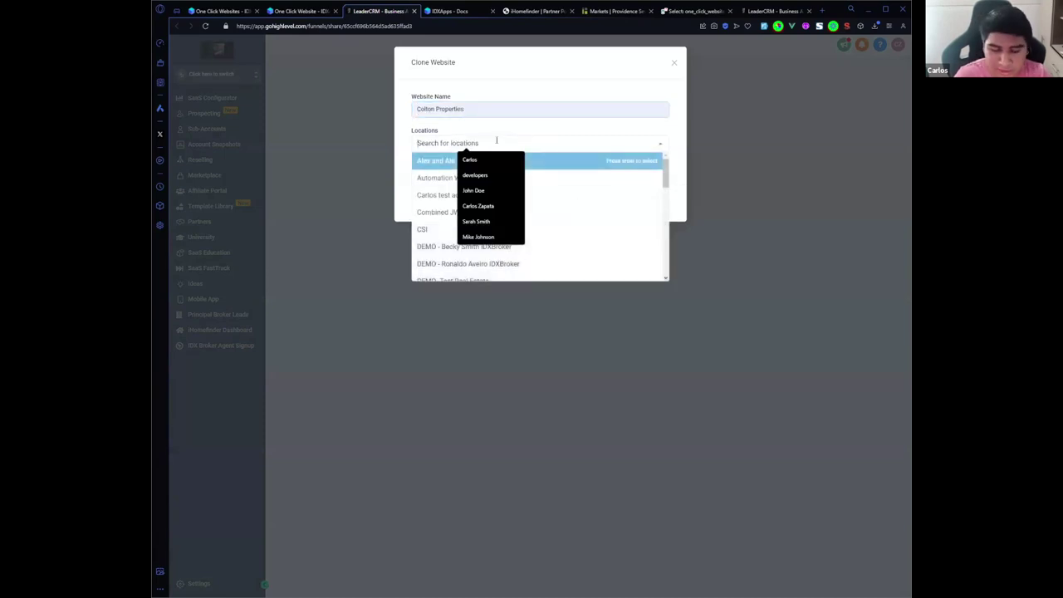
text(webin)
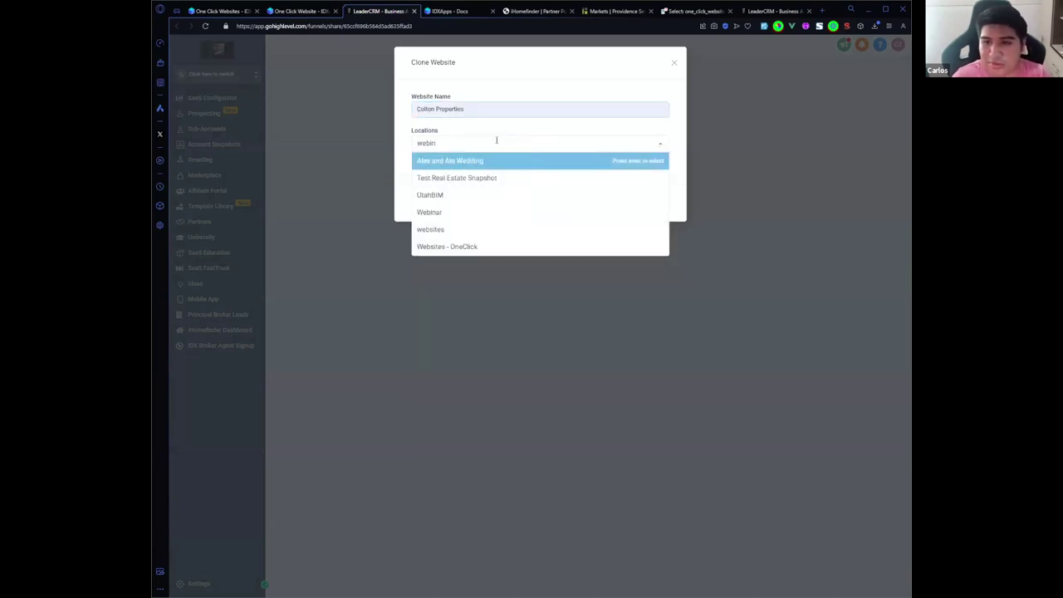
click(438, 165)
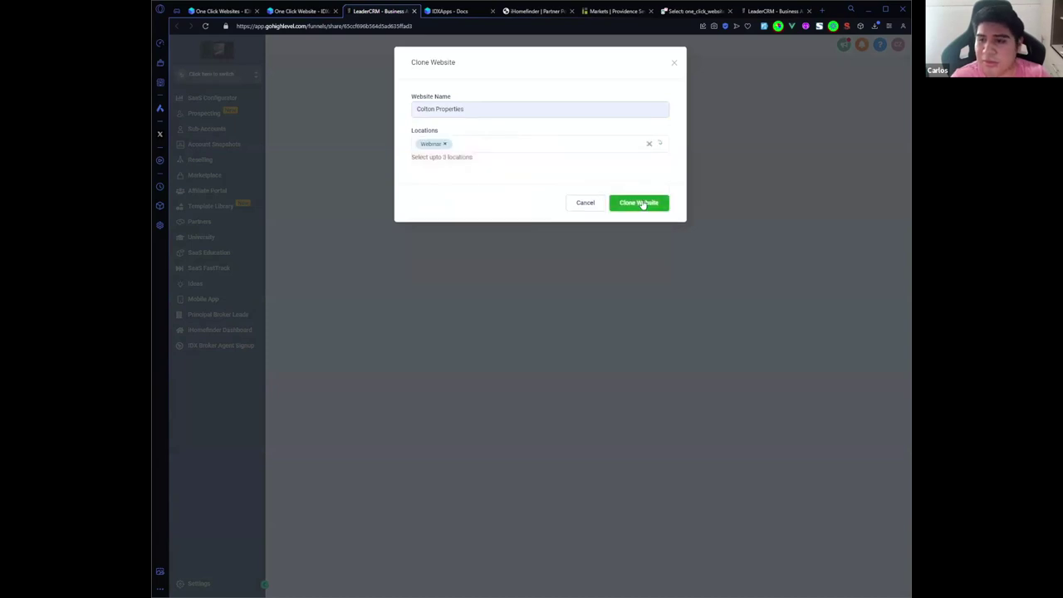
click(640, 203)
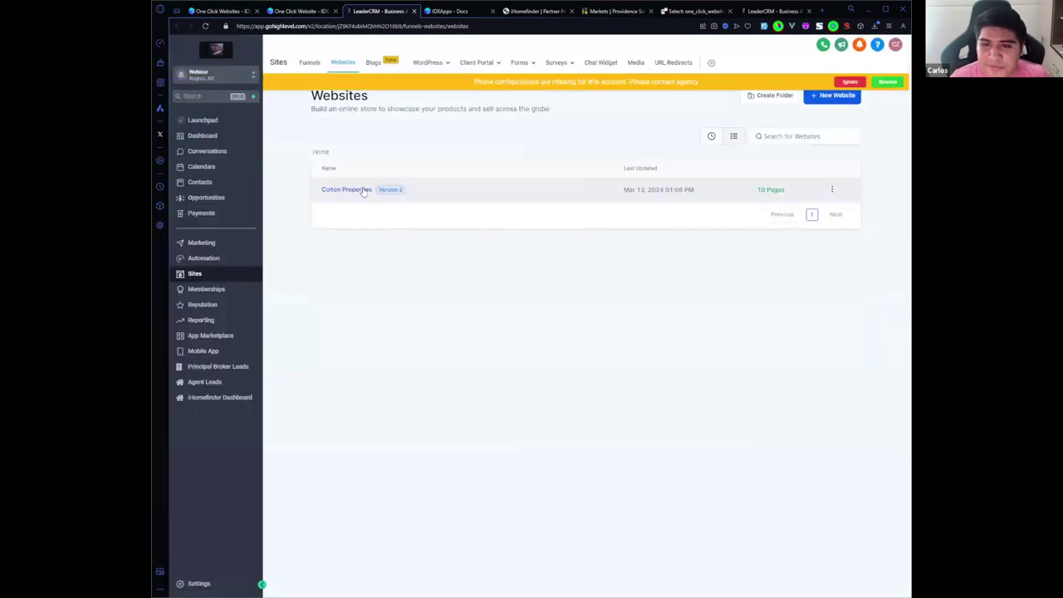
Step: Set the Colton Properties website's domain to california.ghlidx.com and save the settings
click(363, 190)
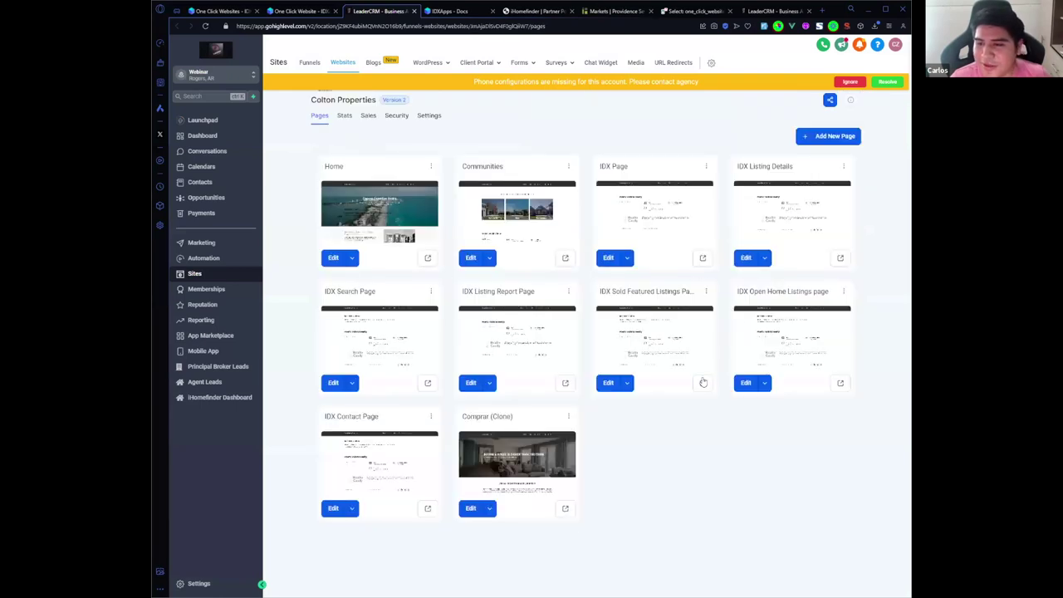
click(429, 116)
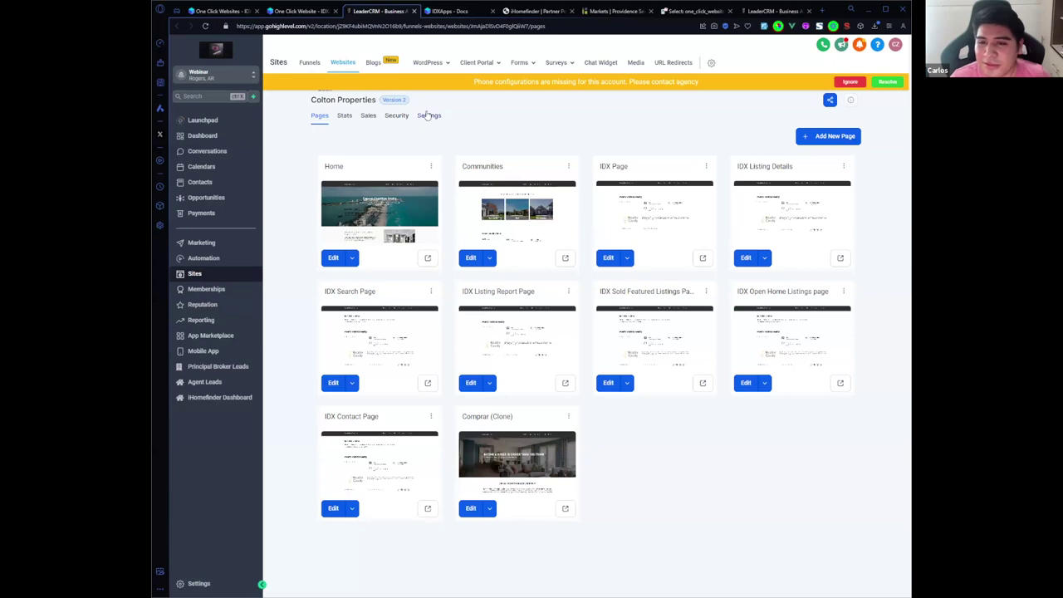
click(662, 182)
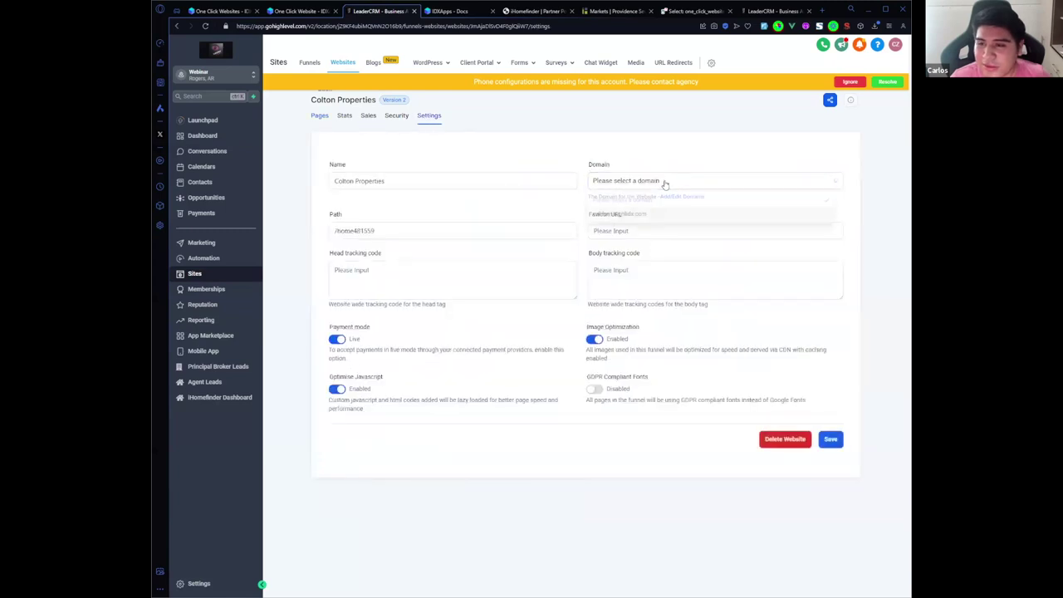
click(620, 214)
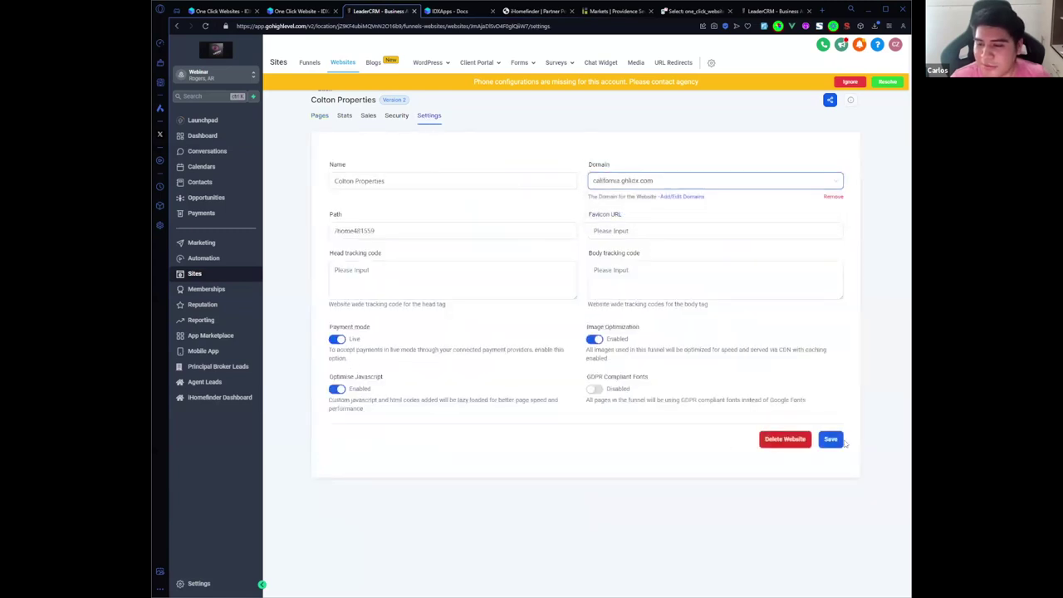
click(833, 439)
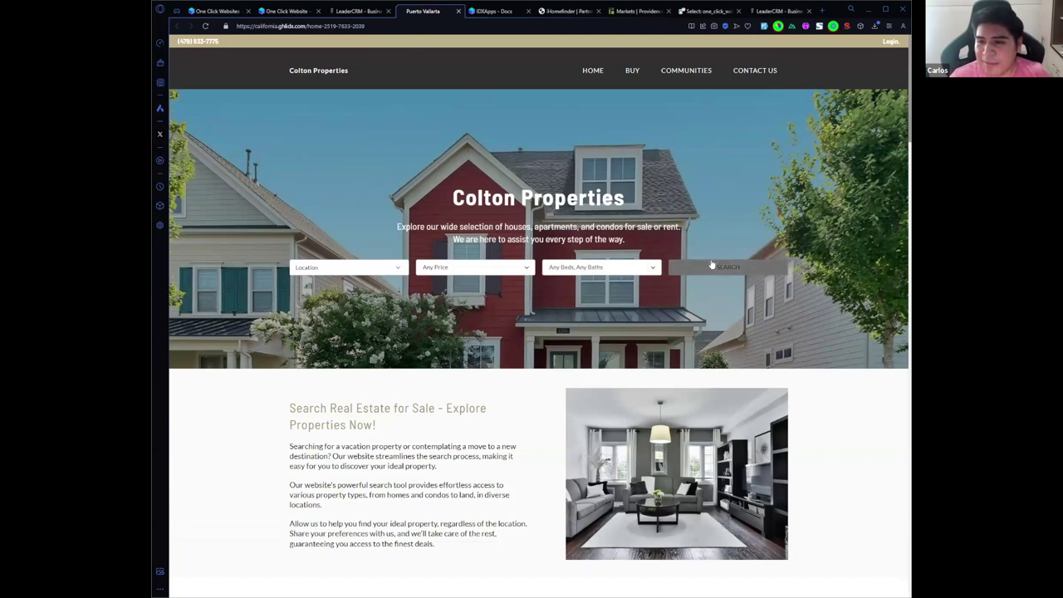
Step: Change the IDX Page path to /idx, then search from the live site to show 841 listings
click(357, 10)
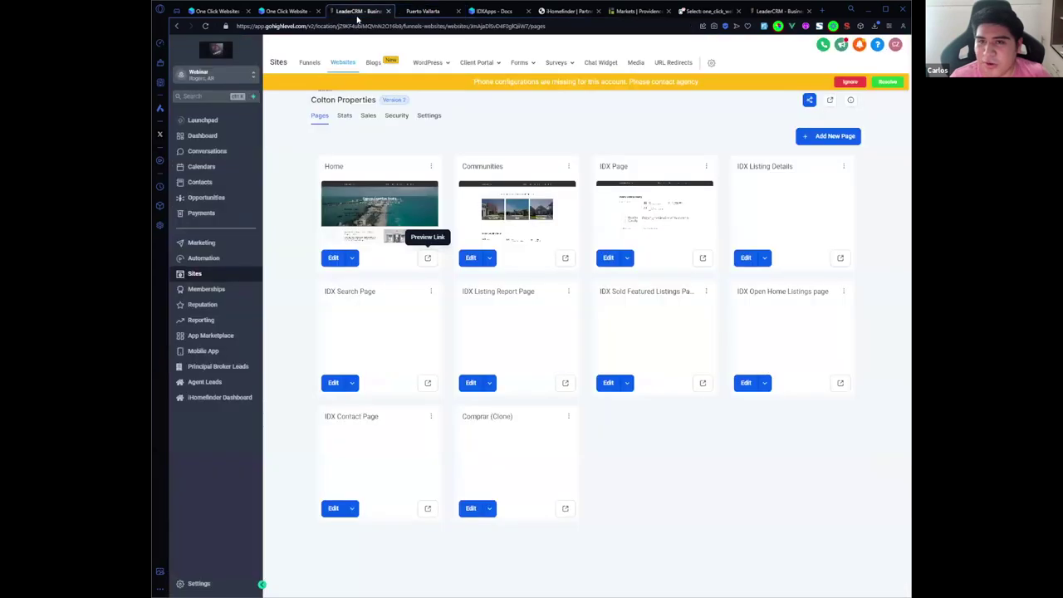
click(706, 167)
click(709, 107)
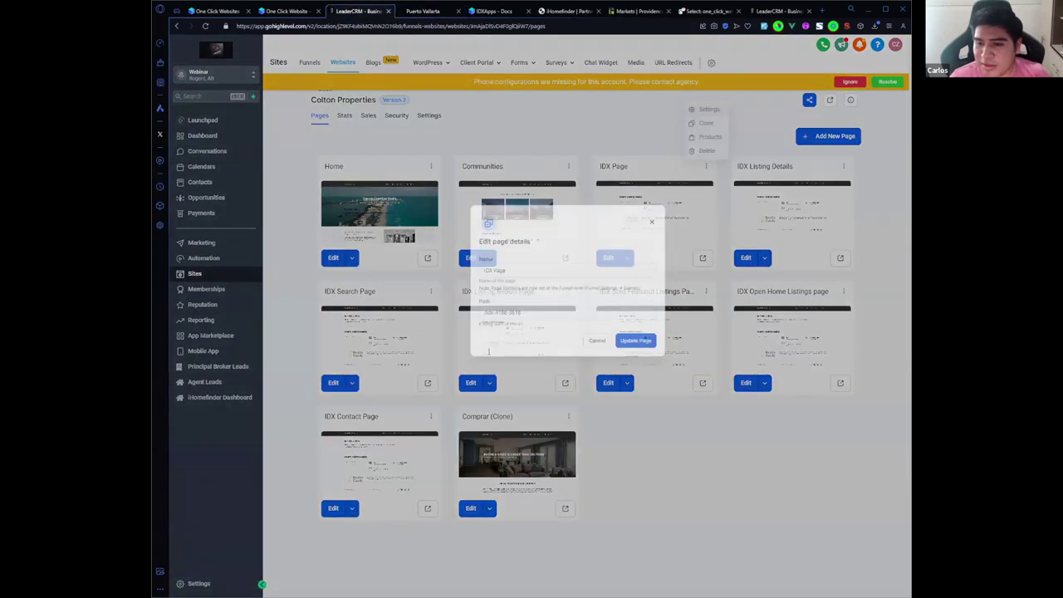
drag(485, 354, 453, 357)
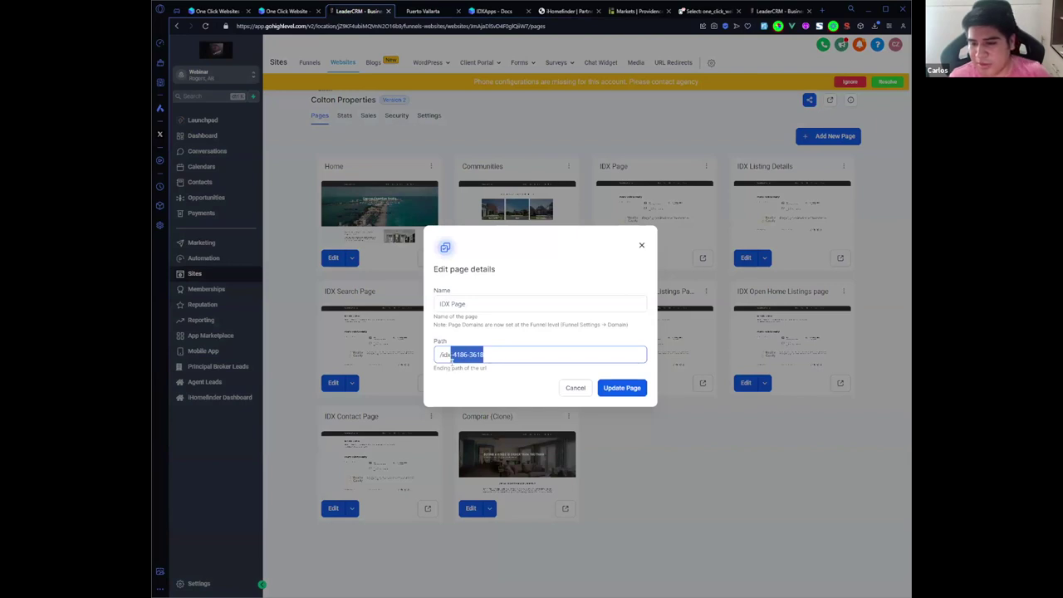
key(BackSpace)
click(622, 387)
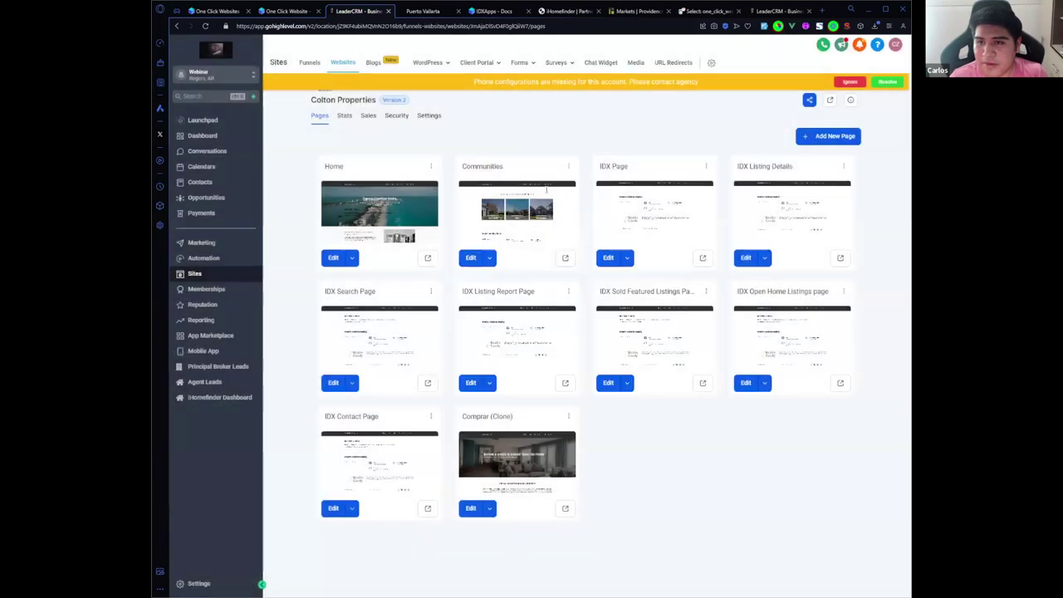
key(ctrl+Tab)
click(715, 264)
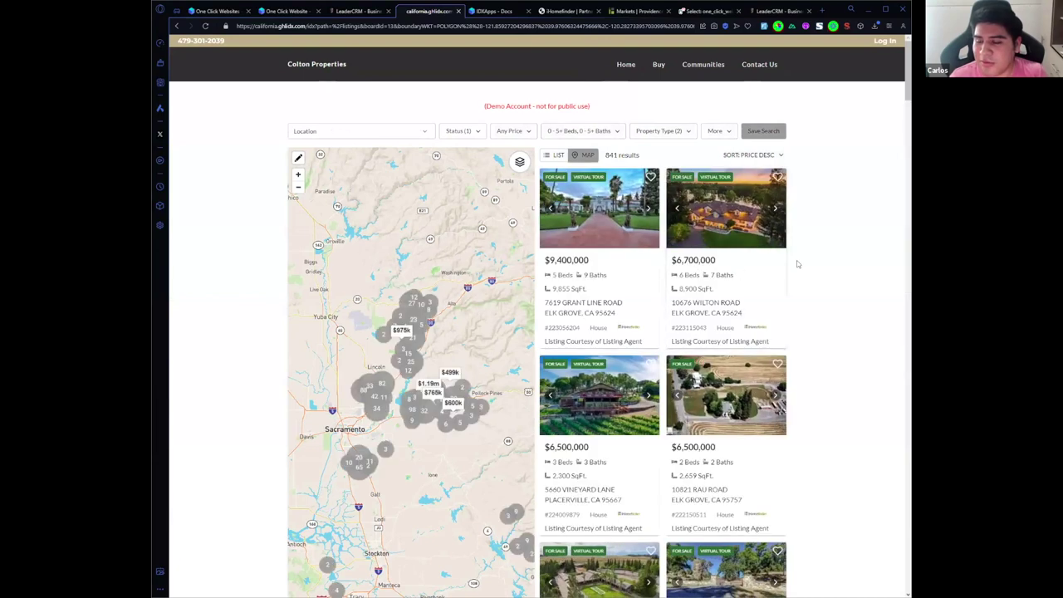
Step: Go back to the live site's home page and scroll through its listings
scroll(796, 259, down, 4)
scroll(792, 254, up, 4)
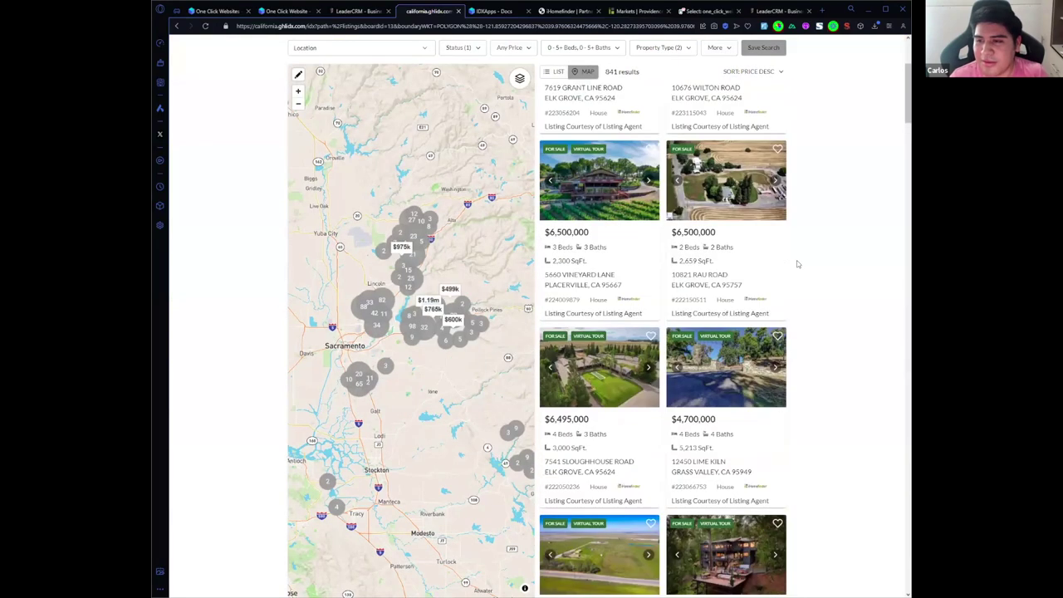
scroll(791, 247, up, 1)
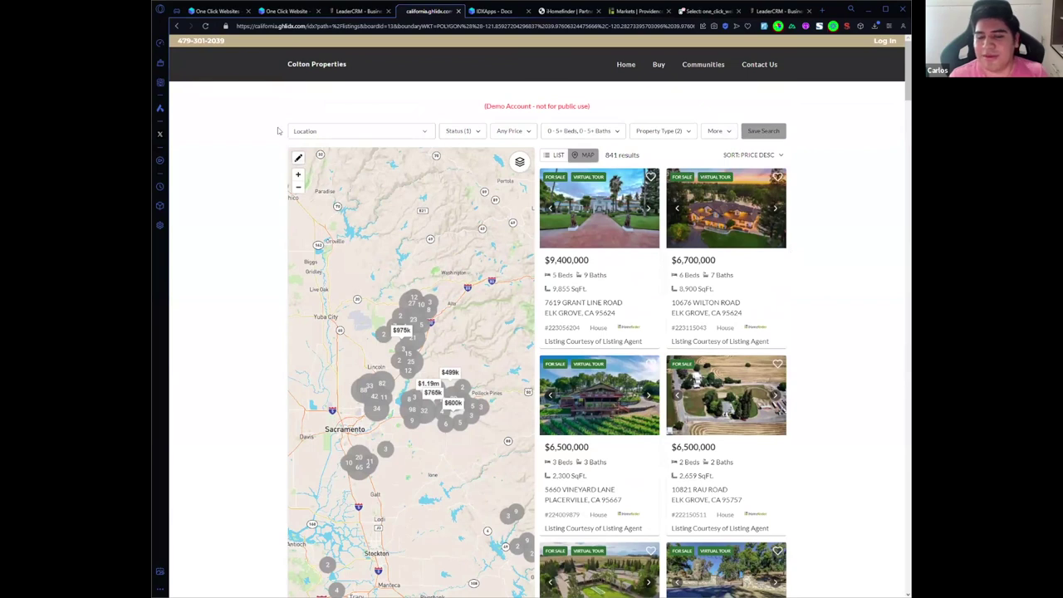
click(176, 26)
scroll(541, 357, down, 3)
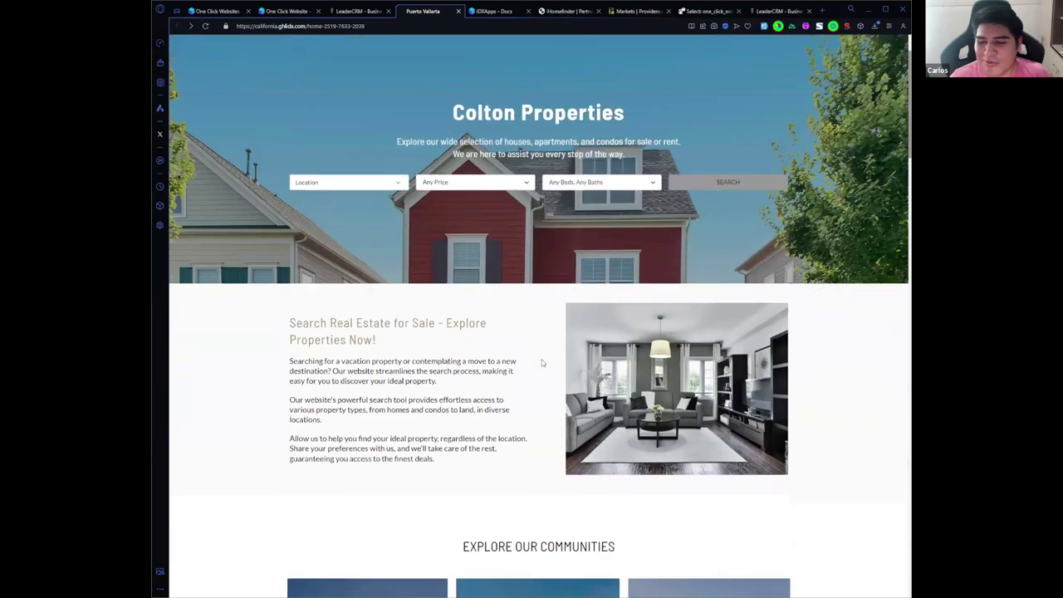
scroll(547, 346, down, 5)
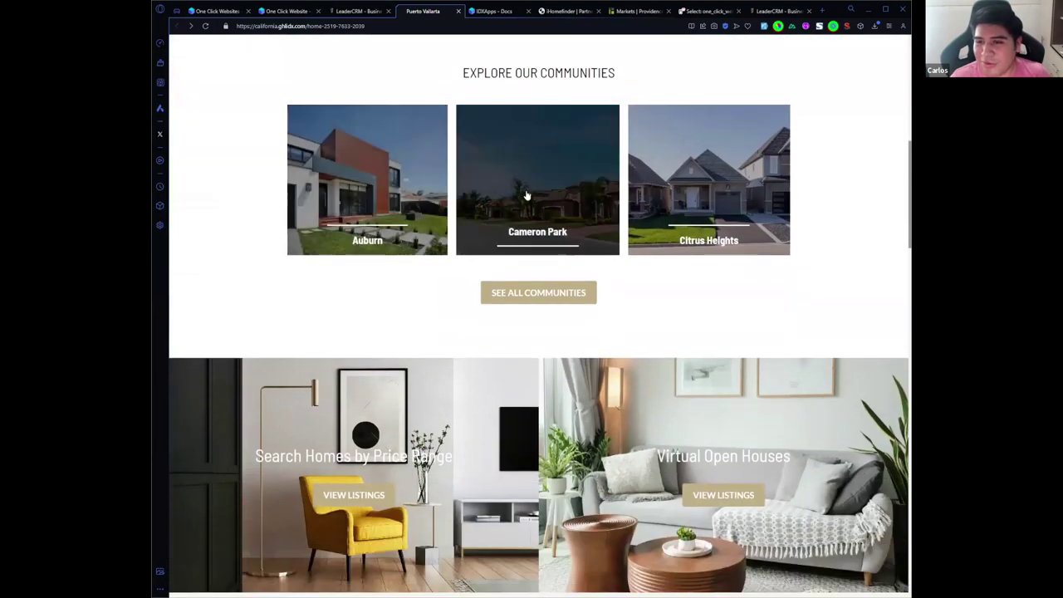
scroll(493, 262, down, 3)
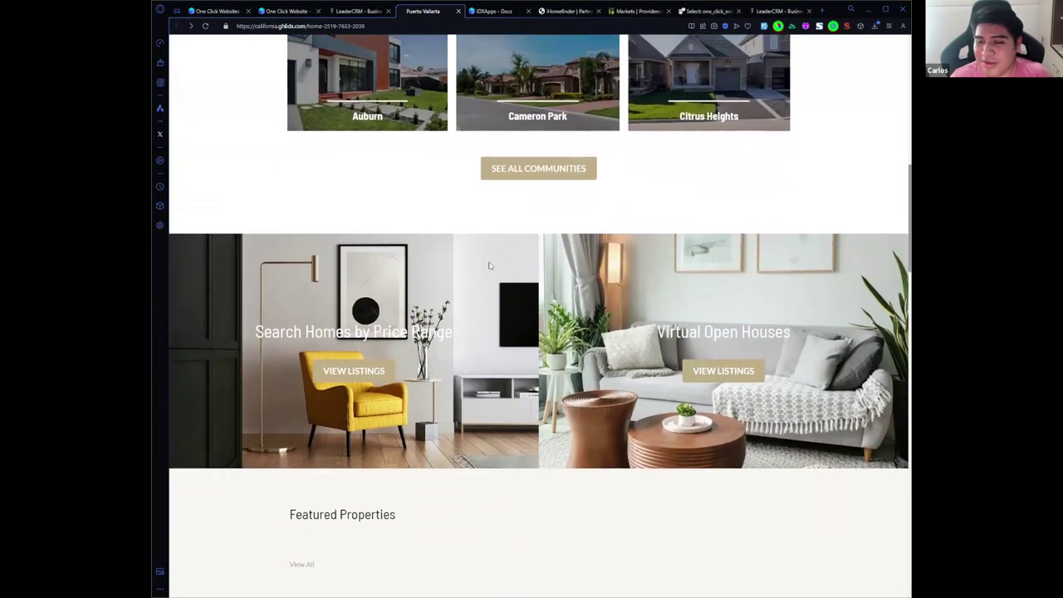
scroll(493, 263, down, 4)
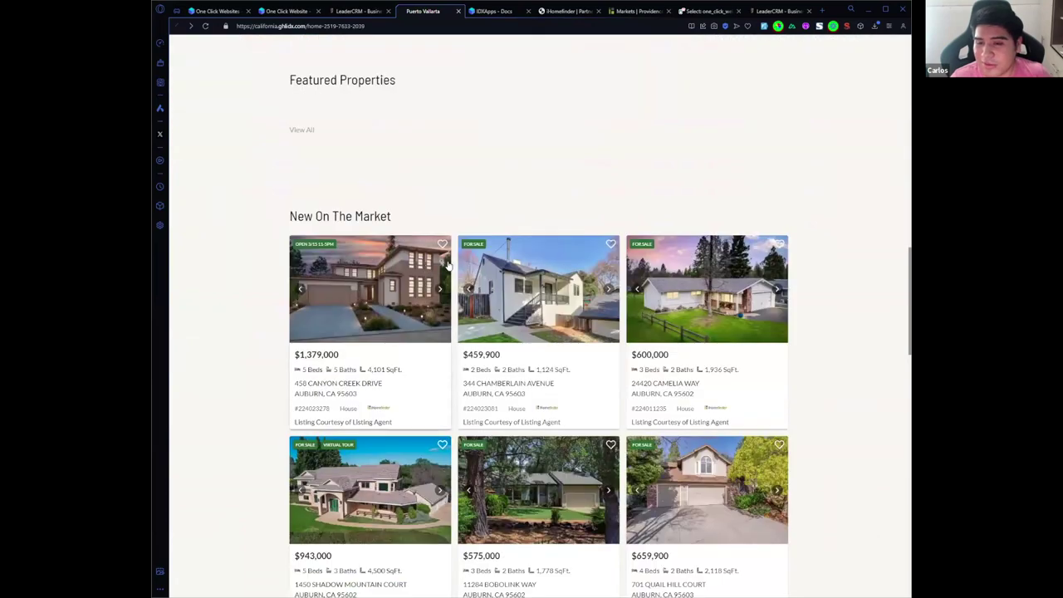
scroll(448, 264, down, 5)
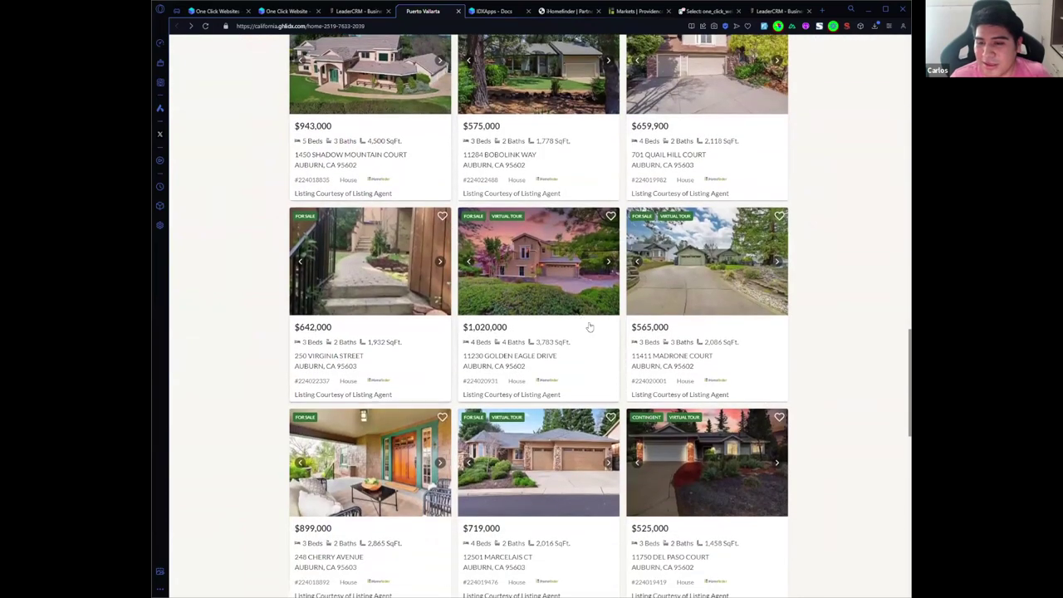
scroll(379, 308, down, 5)
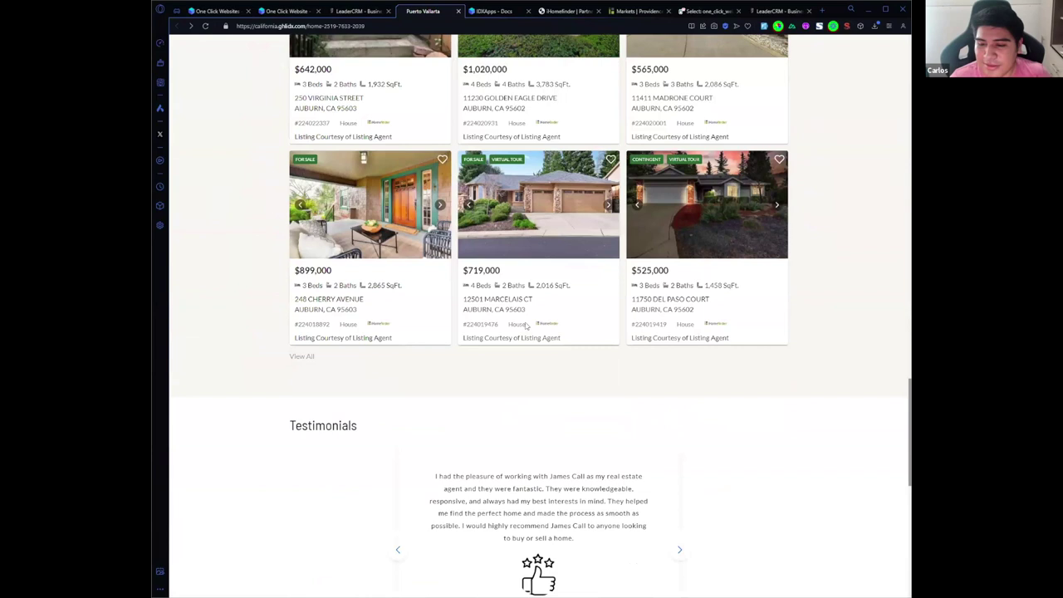
Step: Advance through two testimonials, then return to the HighLevel pages list
click(680, 378)
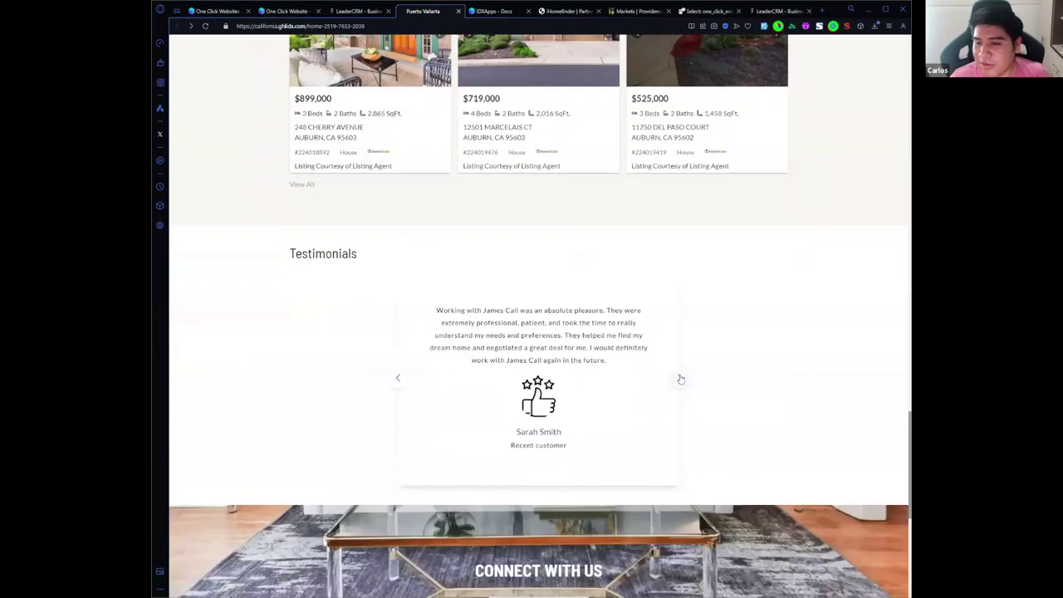
click(680, 378)
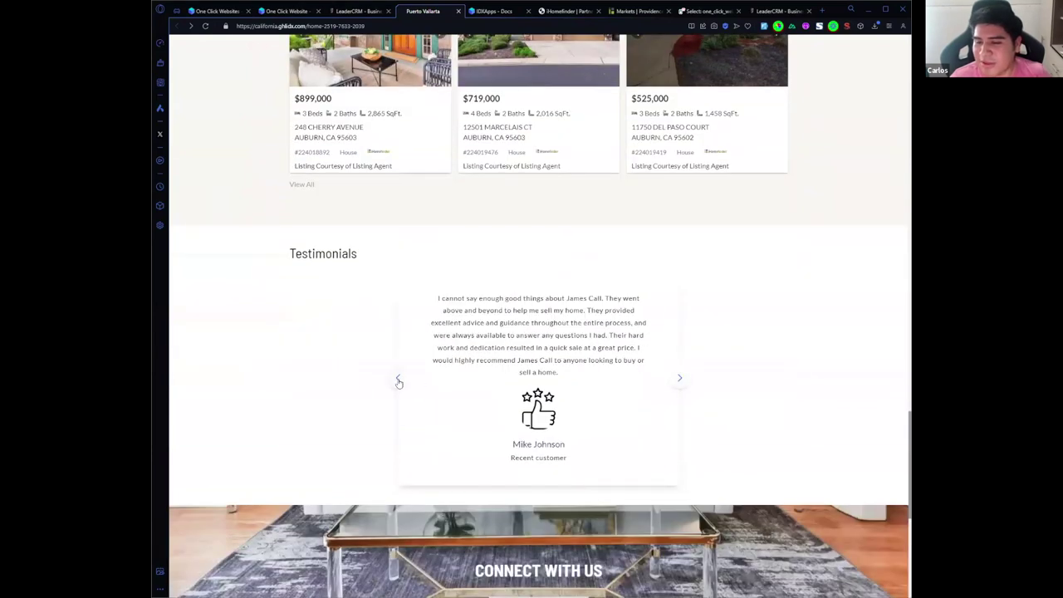
scroll(398, 380, up, 4)
scroll(496, 225, up, 4)
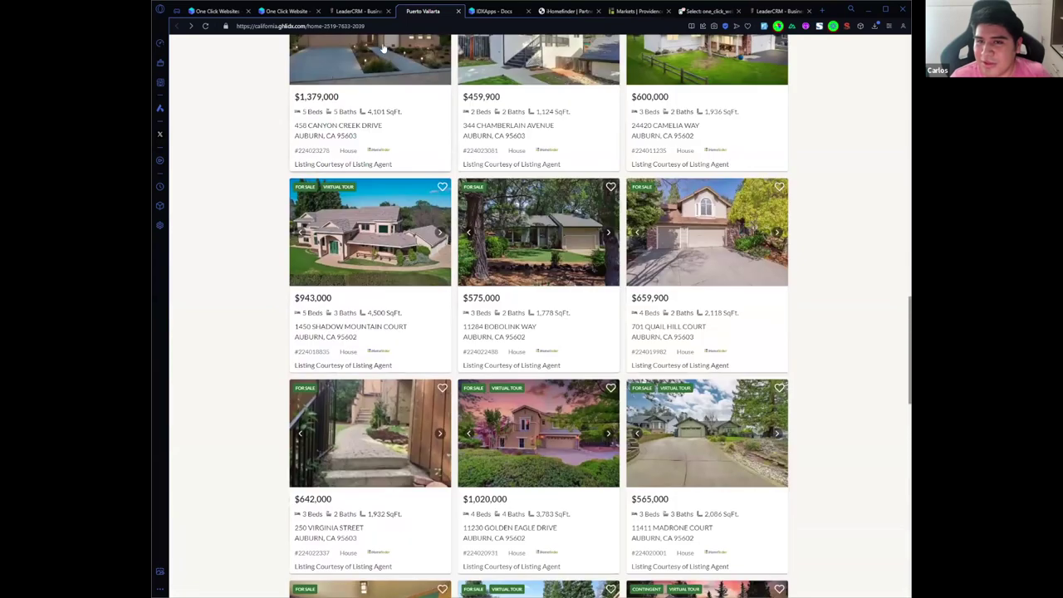
click(358, 11)
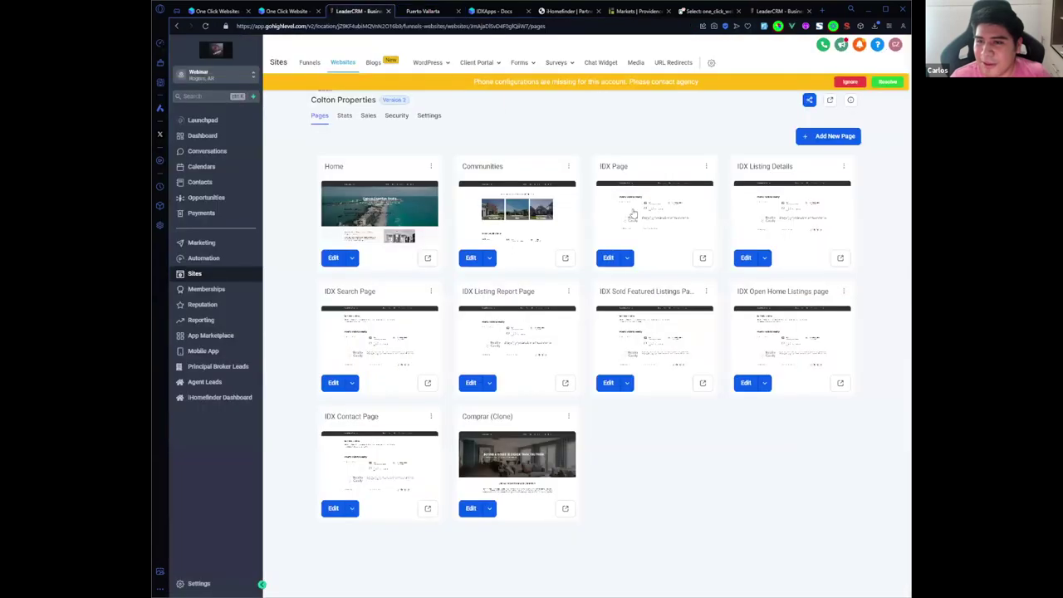
Step: Preview the Communities page, close it, and scroll back up the live home page
click(563, 259)
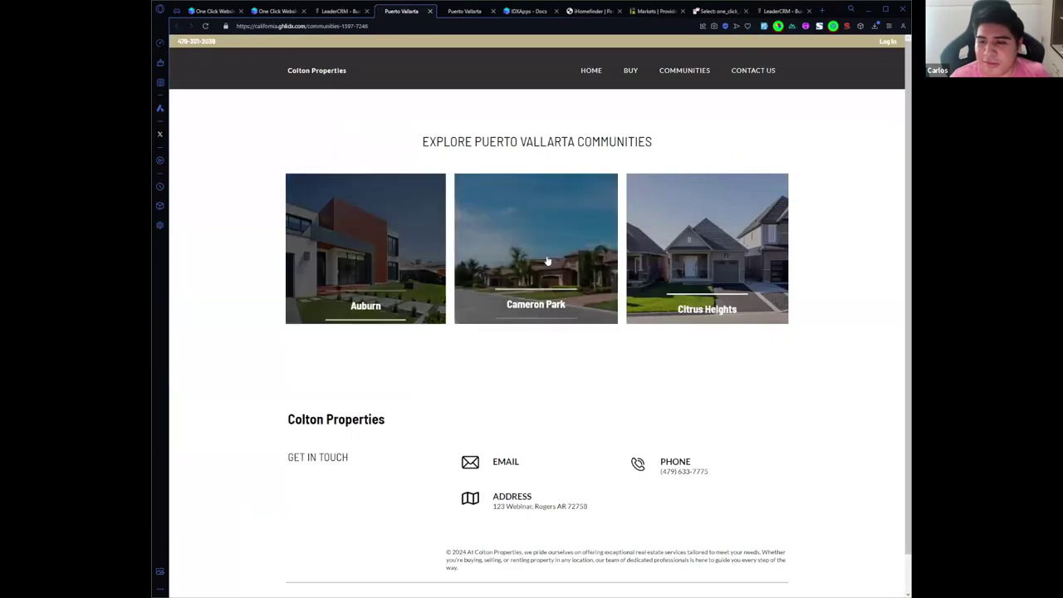
click(431, 11)
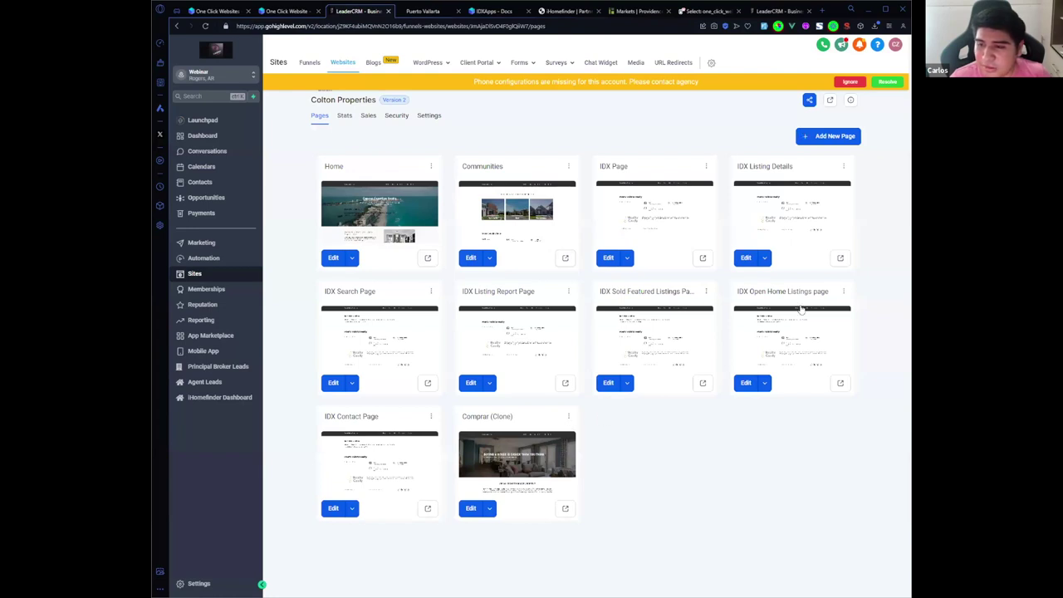
click(423, 11)
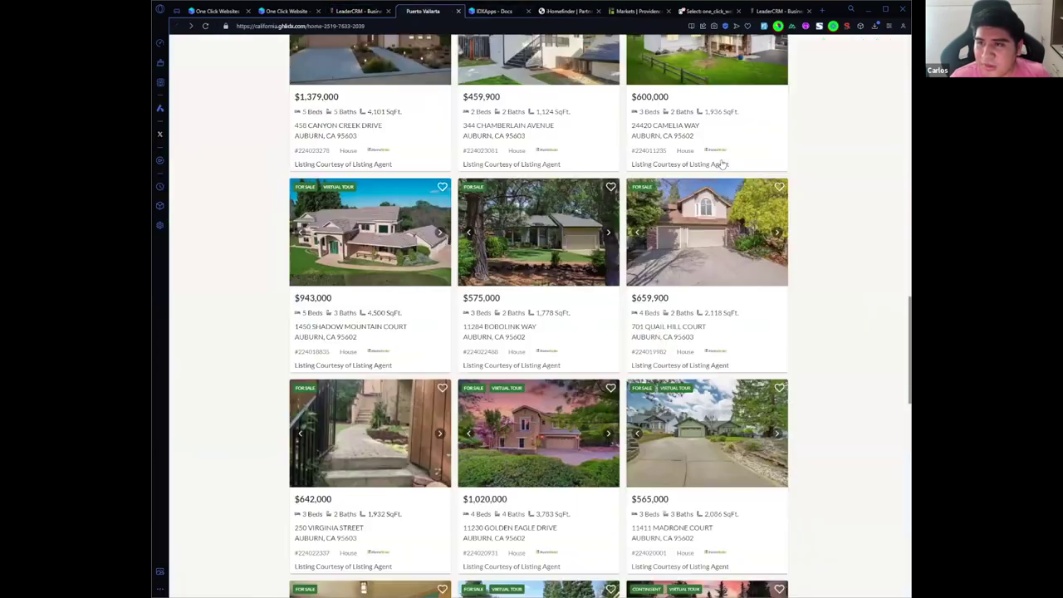
scroll(728, 146, up, 4)
scroll(729, 147, up, 7)
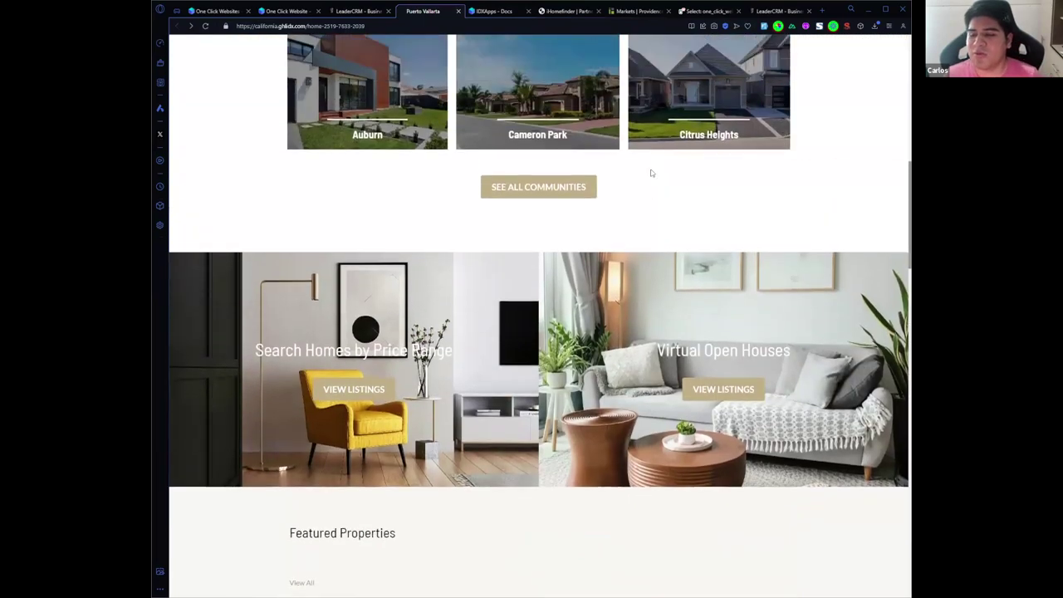
scroll(589, 209, up, 6)
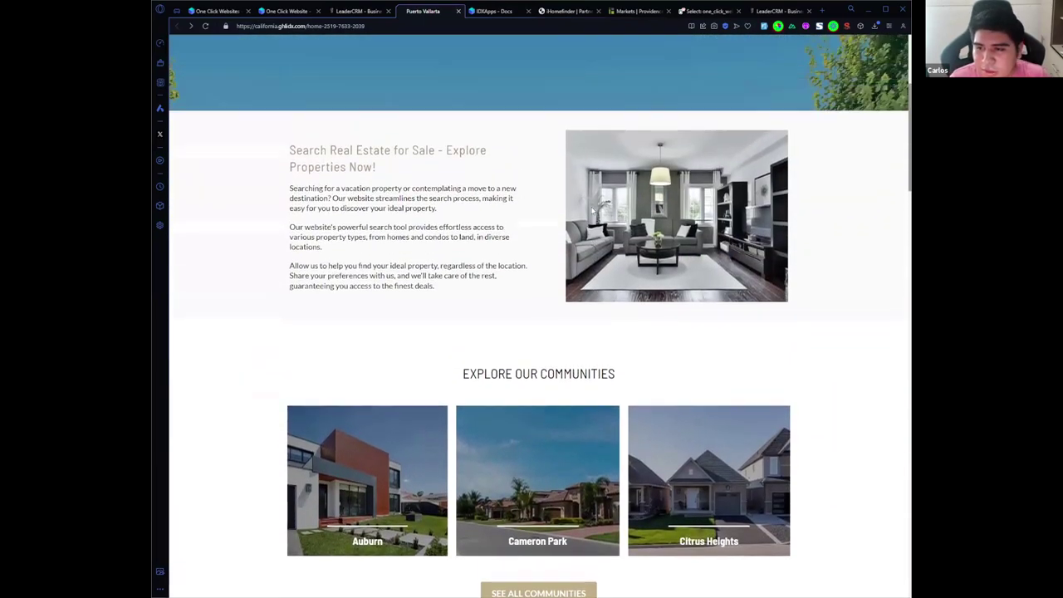